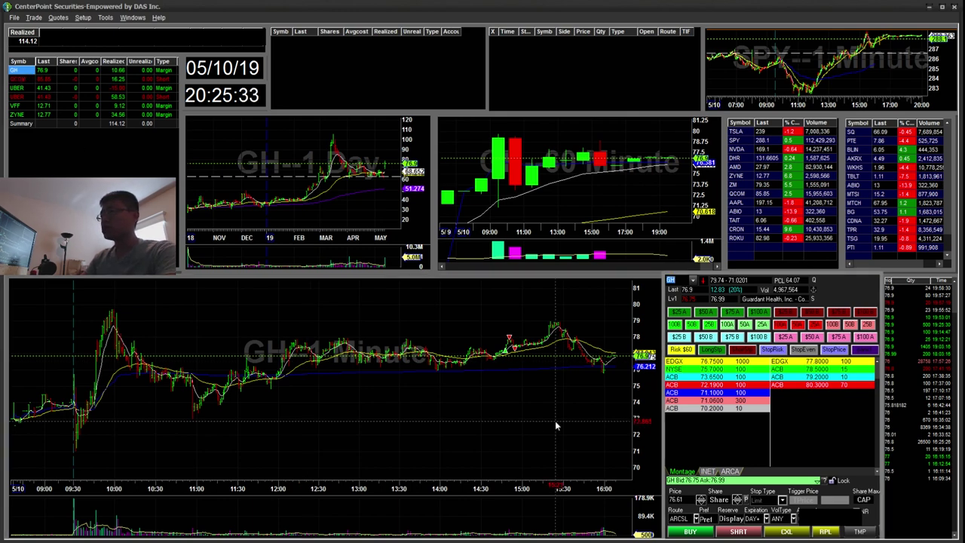
Step: Draw a descending trendline on the GH 1-minute chart from the high near 10:00 to the price near 16:00
{"action": "left_click_drag", "start_coordinate": [113, 309], "coordinate": [601, 359]}
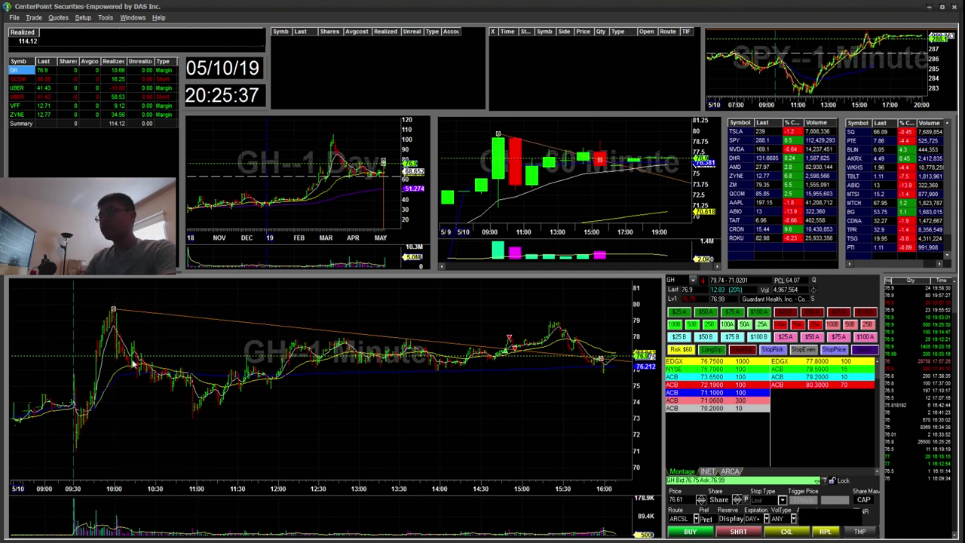
Step: Trace the cup-shaped pullback and the shrinking swings below the GH trendline in yellow, underline the last swing, and undo the strokes
{"action": "mouse_move", "coordinate": [113, 309]}
{"action": "left_mouse_down"}
{"action": "mouse_move", "coordinate": [142, 372]}
{"action": "mouse_move", "coordinate": [358, 351]}
{"action": "mouse_move", "coordinate": [388, 368]}
{"action": "mouse_move", "coordinate": [471, 366]}
{"action": "mouse_move", "coordinate": [505, 349]}
{"action": "left_mouse_up"}
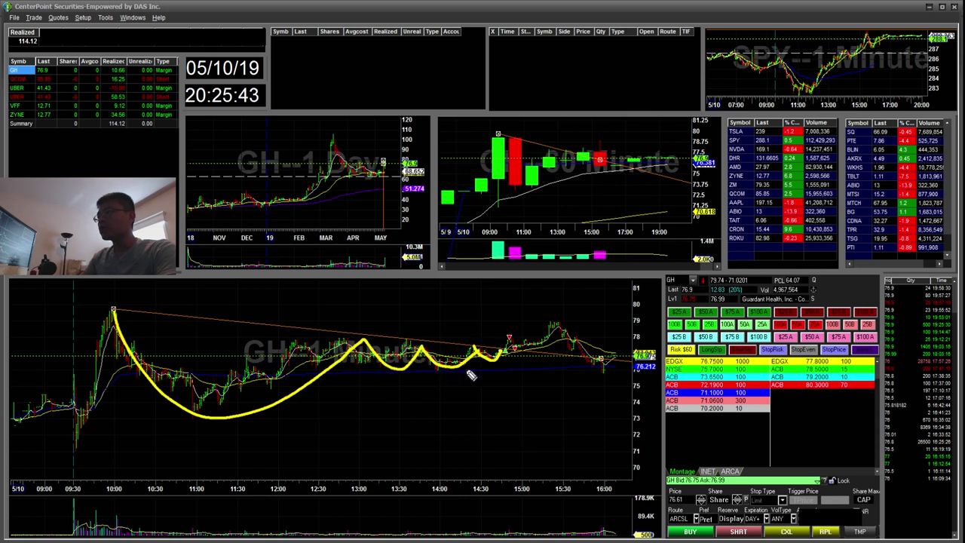
{"action": "left_click_drag", "start_coordinate": [433, 370], "coordinate": [483, 368]}
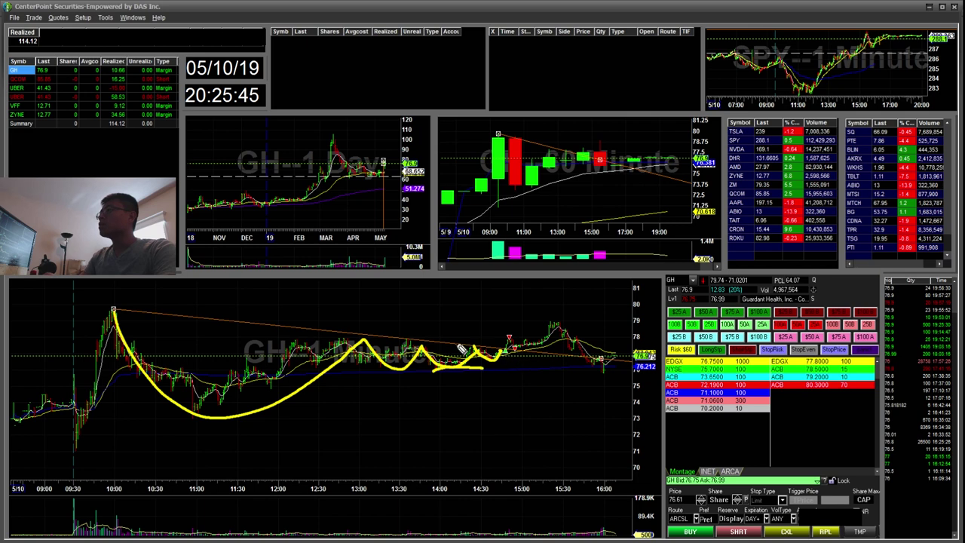
{"action": "key", "text": "ctrl+z"}
{"action": "key", "text": "ctrl+z"}
{"action": "key", "text": "ctrl+z"}
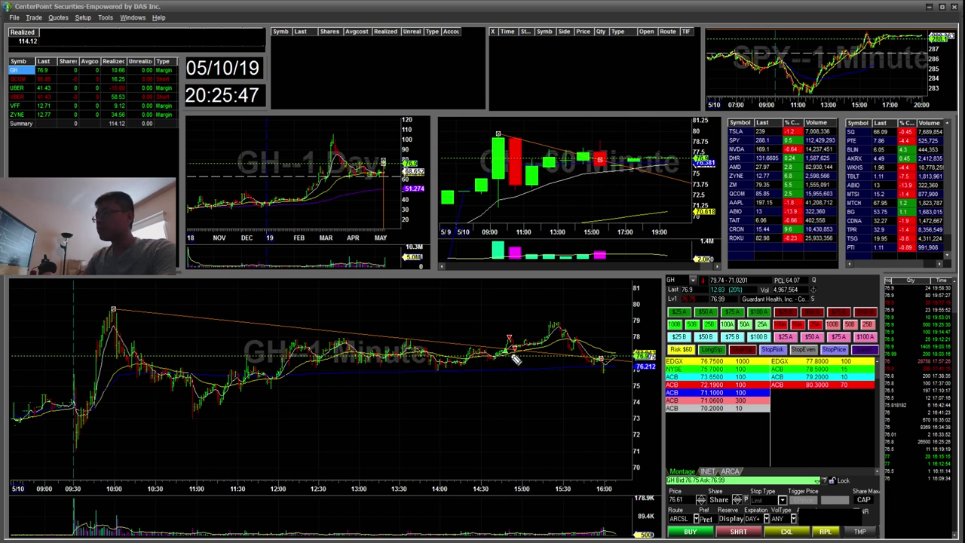
Step: Mark the GH entry area around 14:50 with short yellow strokes and clear them
{"action": "mouse_move", "coordinate": [507, 355]}
{"action": "left_mouse_down"}
{"action": "mouse_move", "coordinate": [518, 351]}
{"action": "mouse_move", "coordinate": [519, 363]}
{"action": "left_mouse_up"}
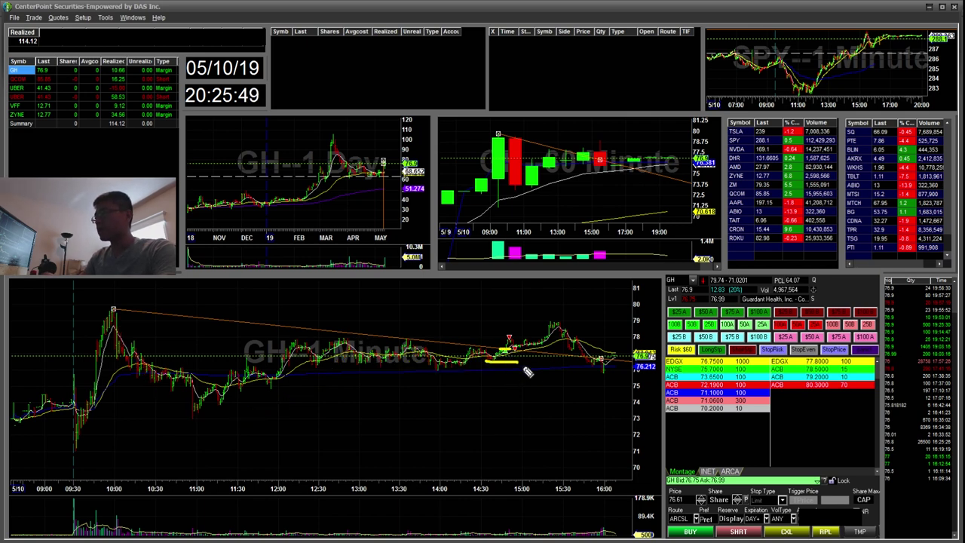
{"action": "key", "text": "Escape"}
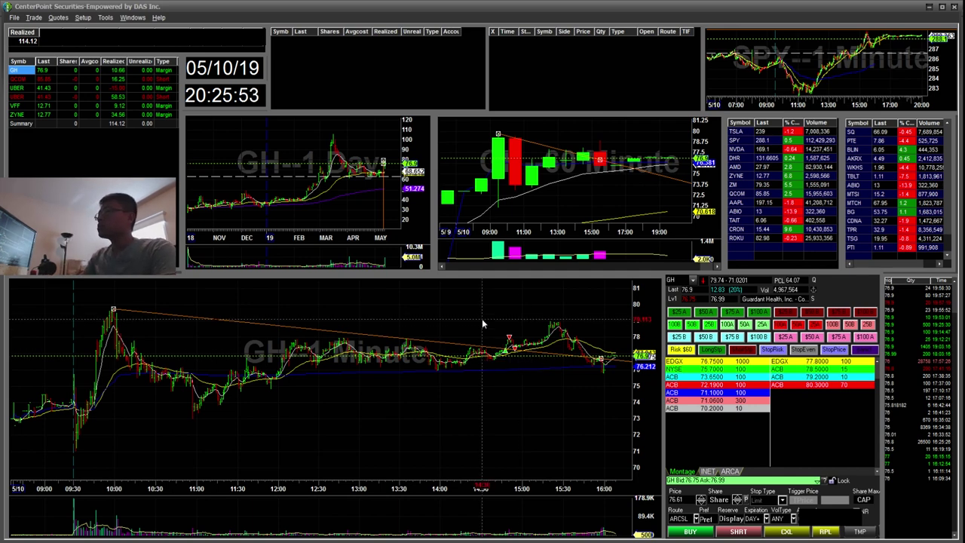
Step: Inspect the GH trade markers around 14:50 up close on the 1-minute chart and on the 5-minute chart
{"action": "left_click_drag", "start_coordinate": [480, 322], "coordinate": [546, 419]}
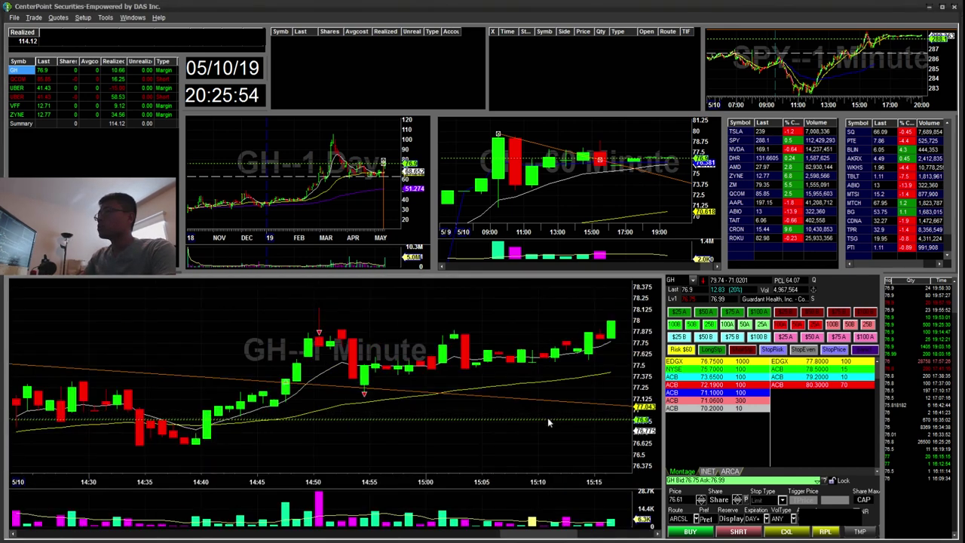
{"action": "left_click", "coordinate": [319, 331]}
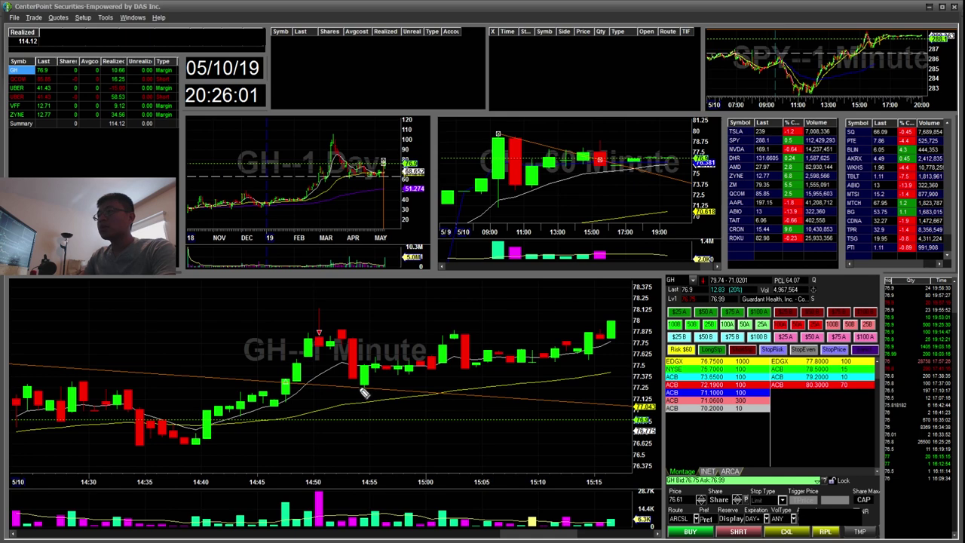
{"action": "left_click", "coordinate": [441, 371]}
{"action": "key", "text": "F5"}
{"action": "scroll", "coordinate": [491, 380], "scroll_direction": "up", "scroll_amount": 6}
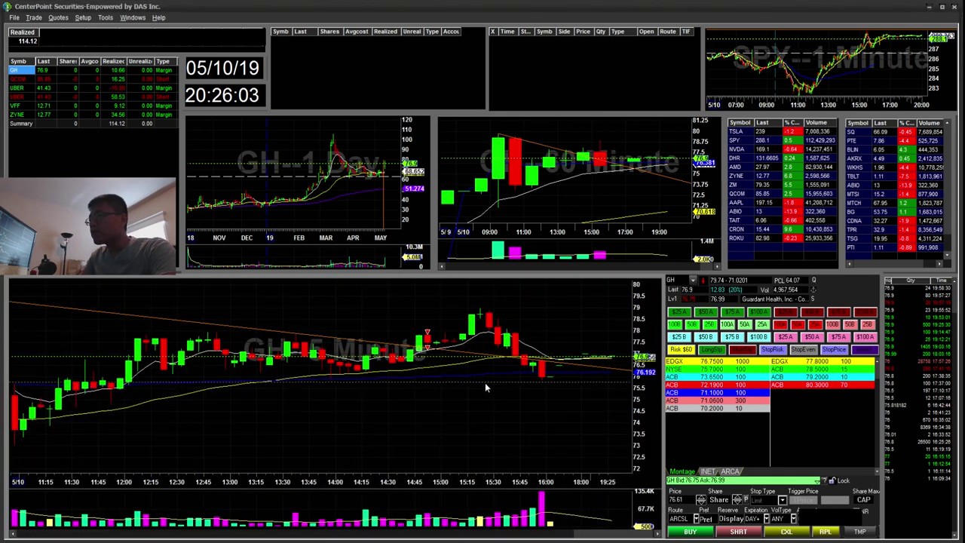
{"action": "scroll", "coordinate": [453, 372], "scroll_direction": "up", "scroll_amount": 3}
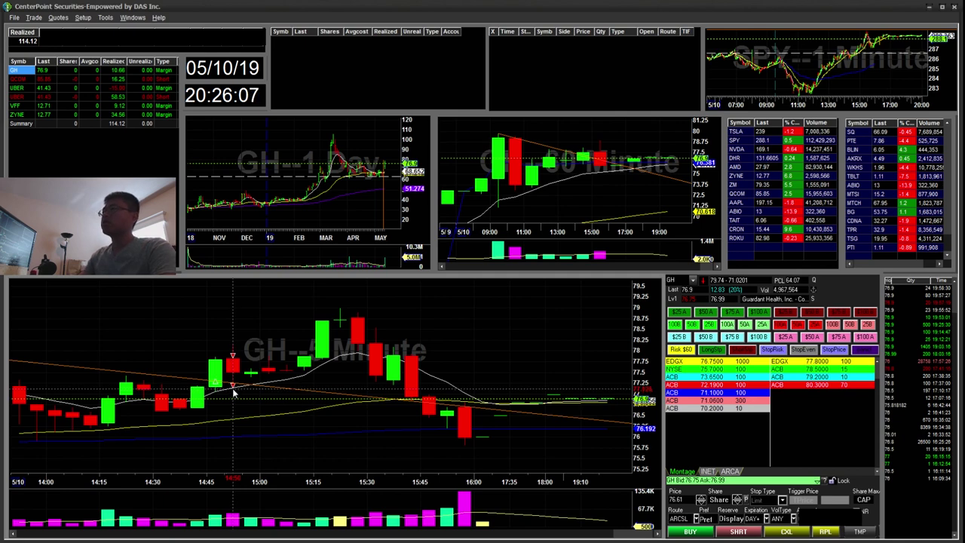
Step: Mark the 5-minute GH candle just after the trade markers, near 15:00, with a vertical yellow stroke
{"action": "key", "text": "ctrl+shift+3"}
{"action": "mouse_move", "coordinate": [244, 366]}
{"action": "left_mouse_down"}
{"action": "mouse_move", "coordinate": [245, 379]}
{"action": "mouse_move", "coordinate": [262, 368]}
{"action": "mouse_move", "coordinate": [231, 387]}
{"action": "left_mouse_up"}
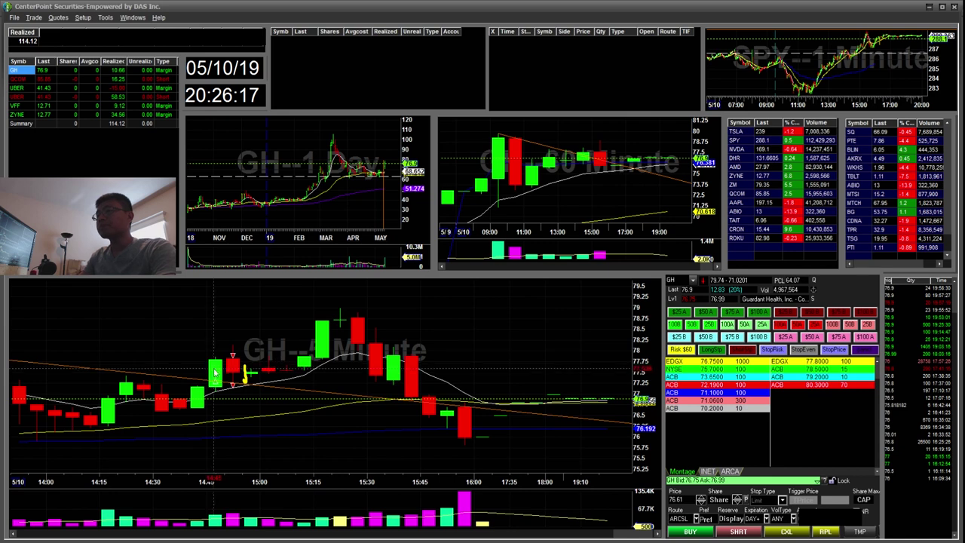
{"action": "left_click_drag", "start_coordinate": [223, 384], "coordinate": [240, 388]}
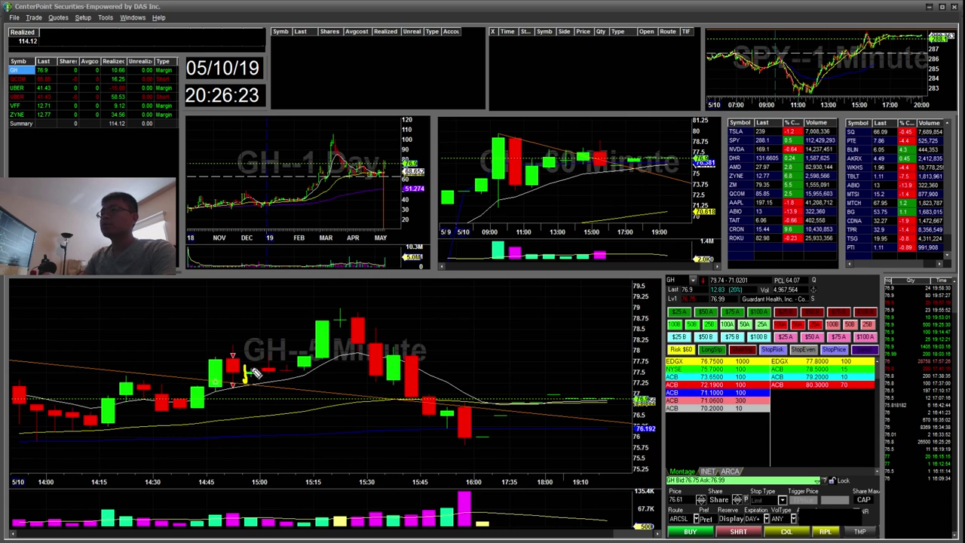
{"action": "mouse_move", "coordinate": [244, 368]}
{"action": "left_mouse_down"}
{"action": "mouse_move", "coordinate": [257, 383]}
{"action": "mouse_move", "coordinate": [247, 385]}
{"action": "mouse_move", "coordinate": [256, 381]}
{"action": "left_mouse_up"}
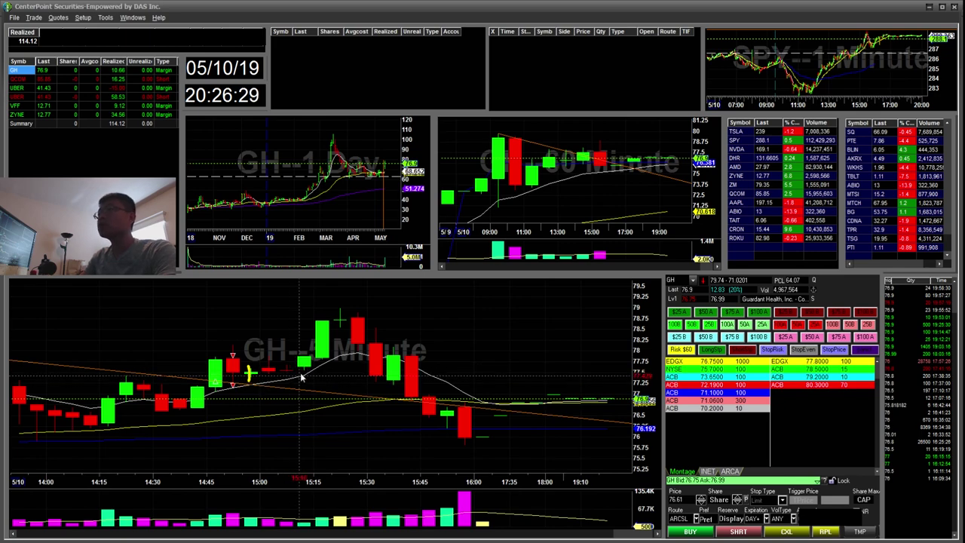
Step: Return GH to the full-day 1-minute chart and mark the high near 15:30 and the peak at the trade markers in yellow
{"action": "scroll", "coordinate": [368, 366], "scroll_direction": "down", "scroll_amount": 4}
{"action": "key", "text": "F1"}
{"action": "scroll", "coordinate": [483, 366], "scroll_direction": "down", "scroll_amount": 3}
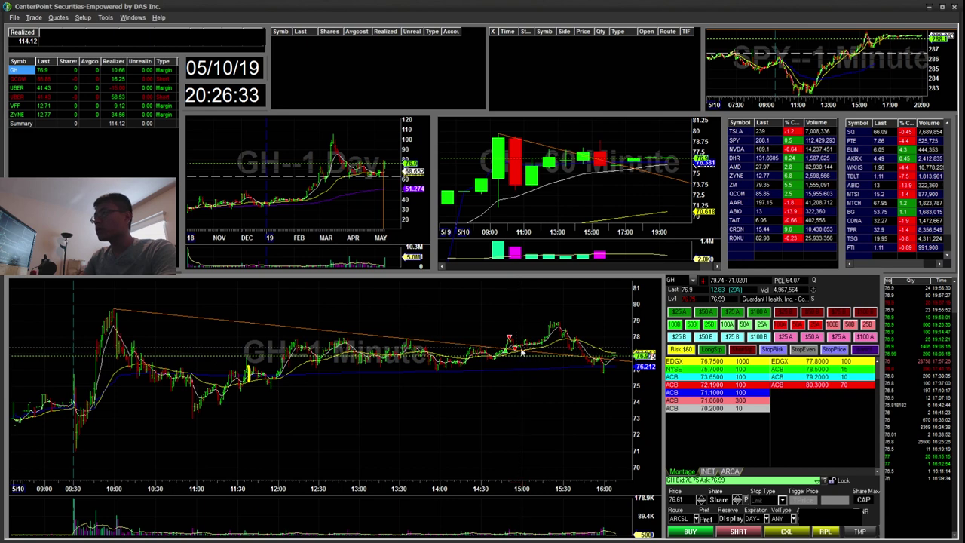
{"action": "left_click_drag", "start_coordinate": [540, 323], "coordinate": [564, 324]}
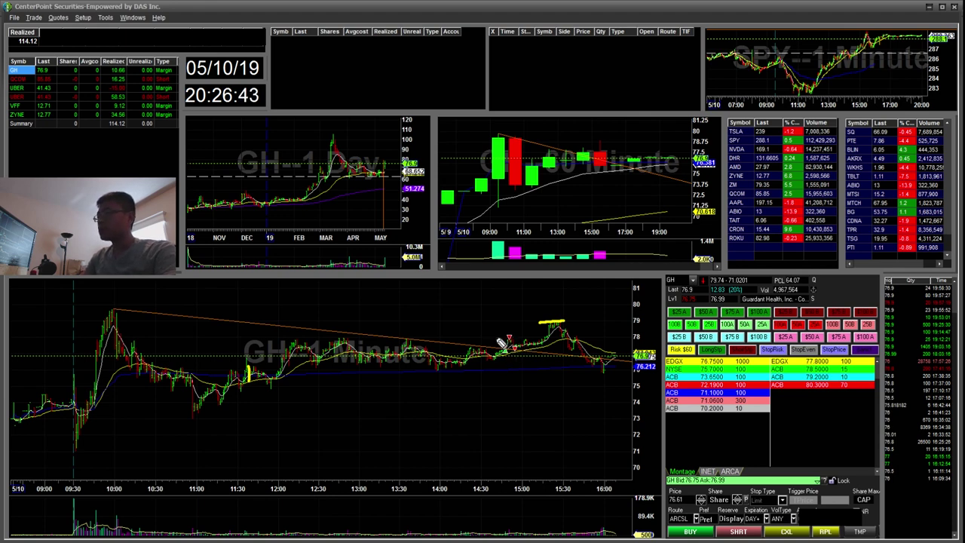
{"action": "left_click_drag", "start_coordinate": [493, 340], "coordinate": [512, 337]}
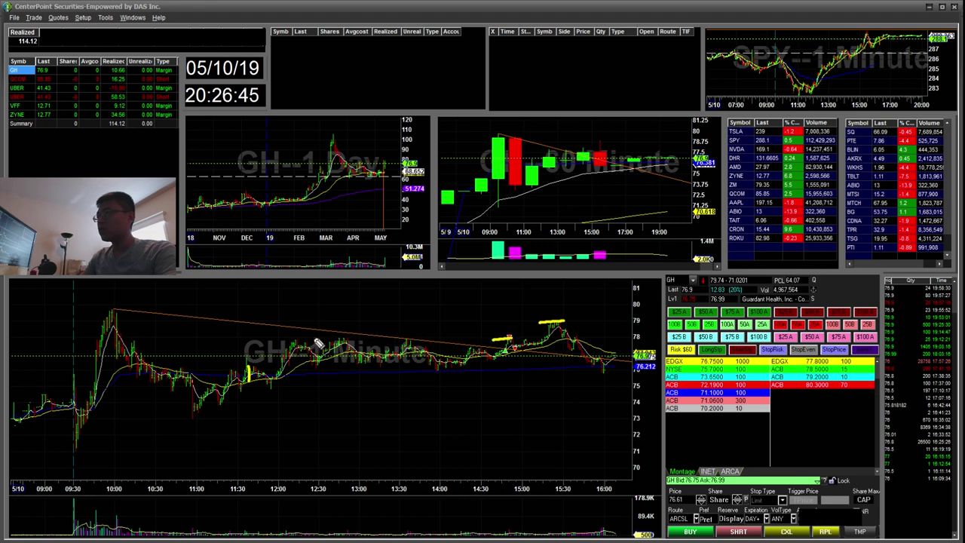
{"action": "left_click", "coordinate": [513, 354]}
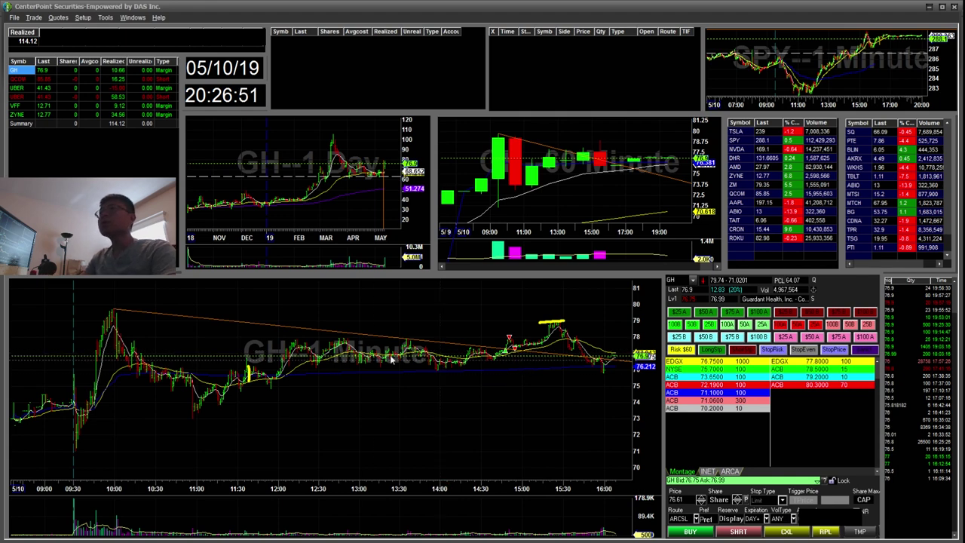
Step: Undo the last yellow mark and load QCOM from the positions list into the charts
{"action": "left_click_drag", "start_coordinate": [134, 83], "coordinate": [113, 82]}
{"action": "key", "text": "ctrl+z"}
{"action": "left_click", "coordinate": [21, 78]}
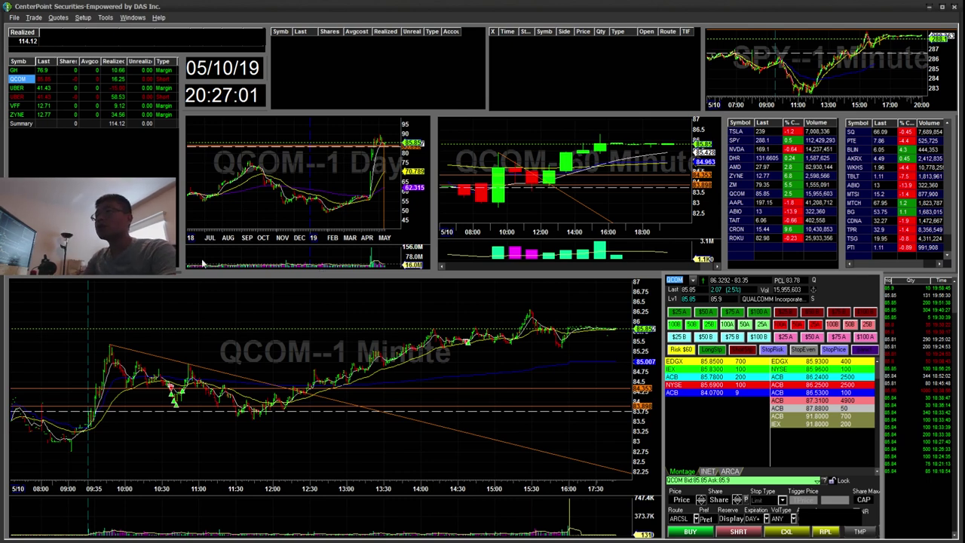
{"action": "left_click", "coordinate": [173, 435]}
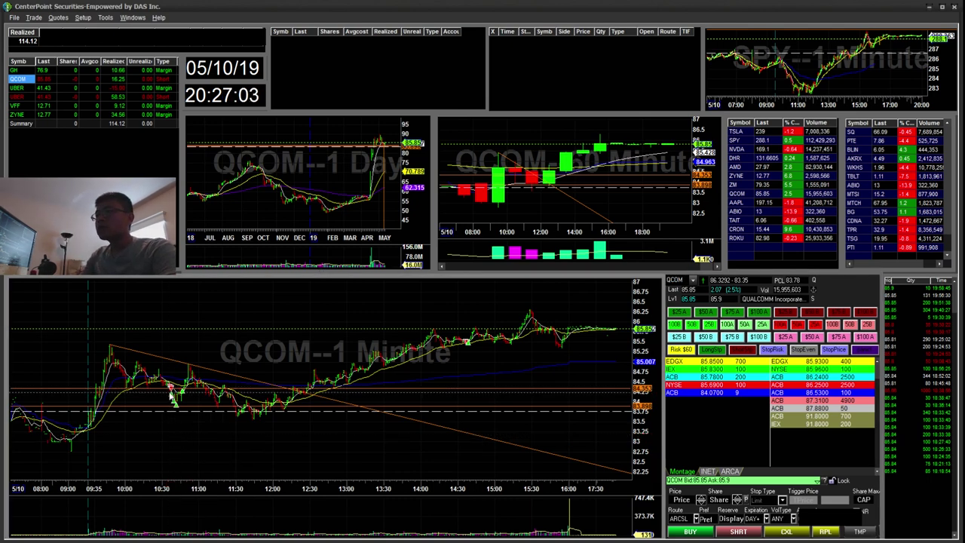
Step: Circle the QCOM morning trade markers after 10:30 and the afternoon marker near 14:40 in yellow, and clear the circles
{"action": "left_click_drag", "start_coordinate": [185, 368], "coordinate": [194, 365]}
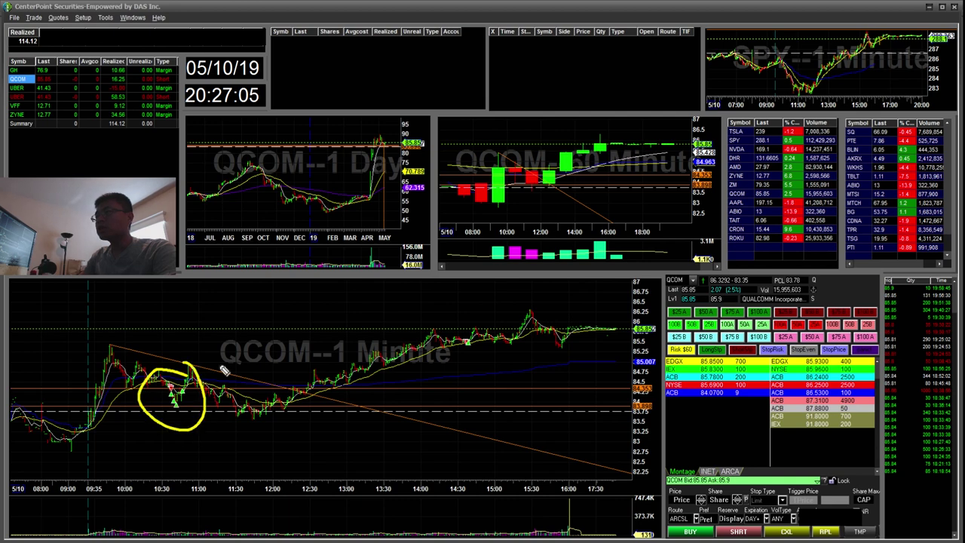
{"action": "left_click_drag", "start_coordinate": [490, 330], "coordinate": [475, 328]}
{"action": "key", "text": "Escape"}
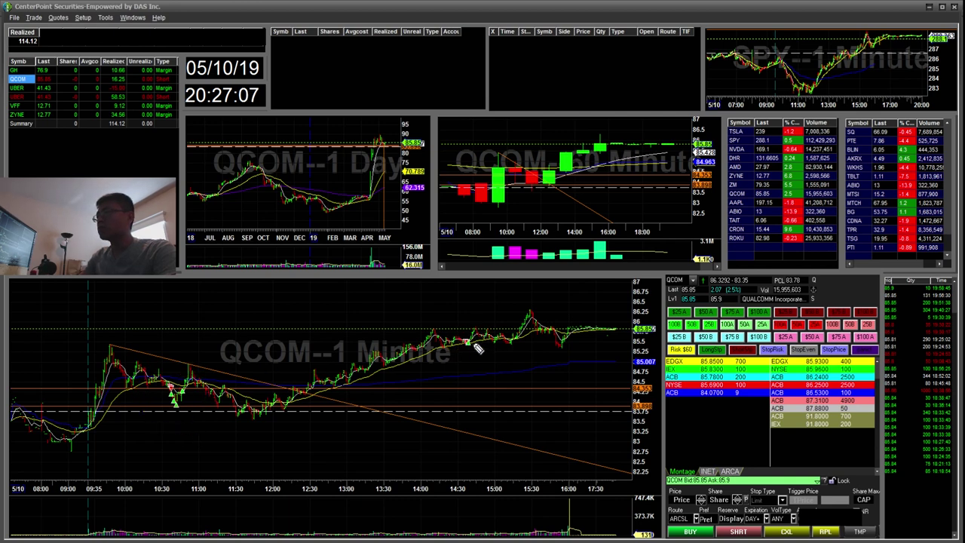
Step: Zoom QCOM to the morning session and mark its successive lower highs and the support near 84.4 with yellow strokes
{"action": "left_click_drag", "start_coordinate": [145, 343], "coordinate": [254, 411]}
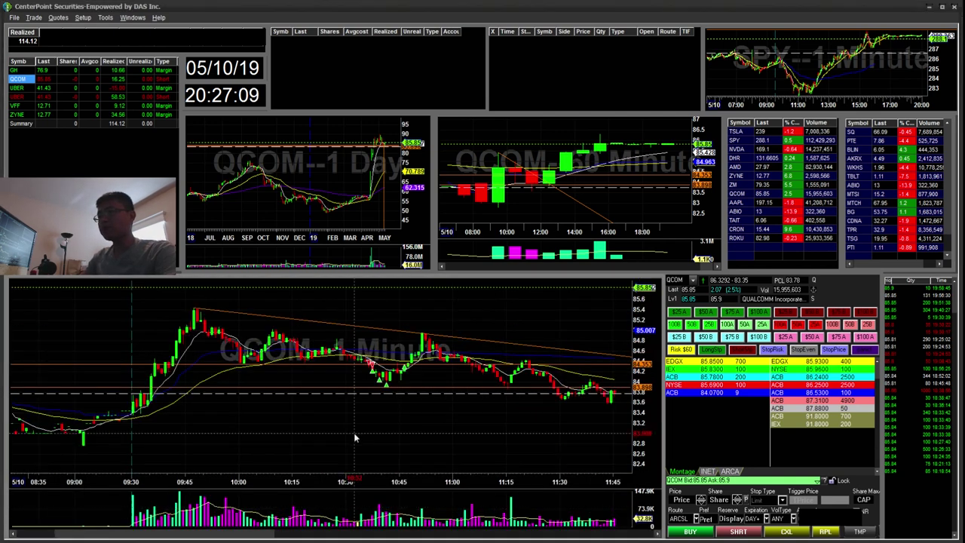
{"action": "left_click_drag", "start_coordinate": [148, 366], "coordinate": [294, 371]}
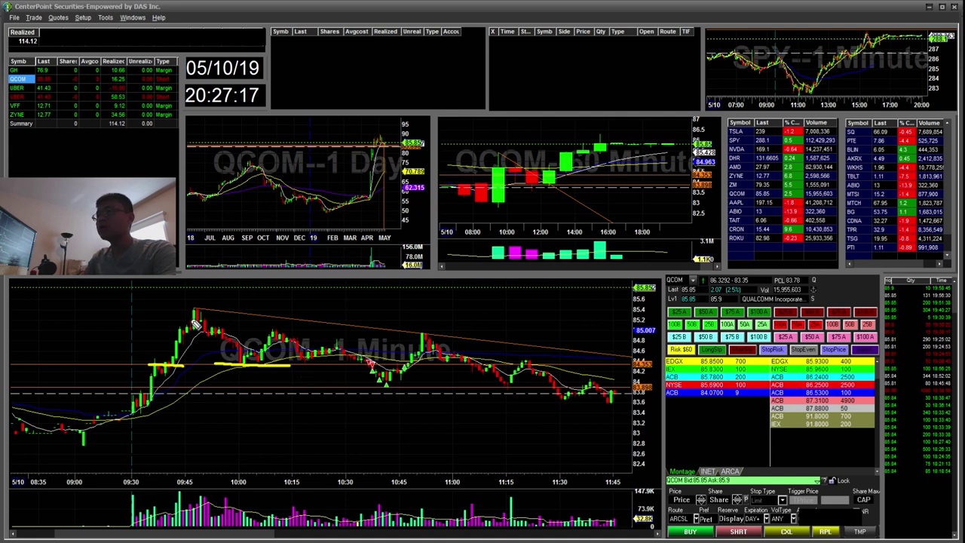
{"action": "left_click_drag", "start_coordinate": [191, 310], "coordinate": [311, 335]}
{"action": "left_click_drag", "start_coordinate": [328, 343], "coordinate": [360, 344]}
{"action": "left_click_drag", "start_coordinate": [295, 361], "coordinate": [396, 367]}
{"action": "key", "text": "ctrl+z"}
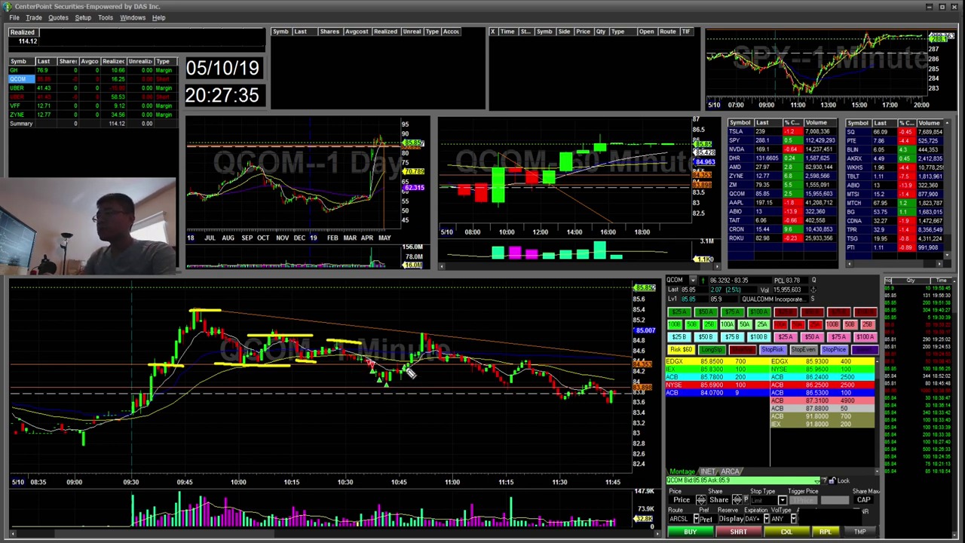
Step: Mark the QCOM rebound high near 10:50 and the 84.4 level beneath it with yellow strokes
{"action": "mouse_move", "coordinate": [413, 359]}
{"action": "left_mouse_down"}
{"action": "mouse_move", "coordinate": [395, 367]}
{"action": "mouse_move", "coordinate": [405, 377]}
{"action": "mouse_move", "coordinate": [412, 361]}
{"action": "mouse_move", "coordinate": [397, 366]}
{"action": "left_mouse_up"}
{"action": "key", "text": "ctrl+z"}
{"action": "key", "text": "ctrl+z"}
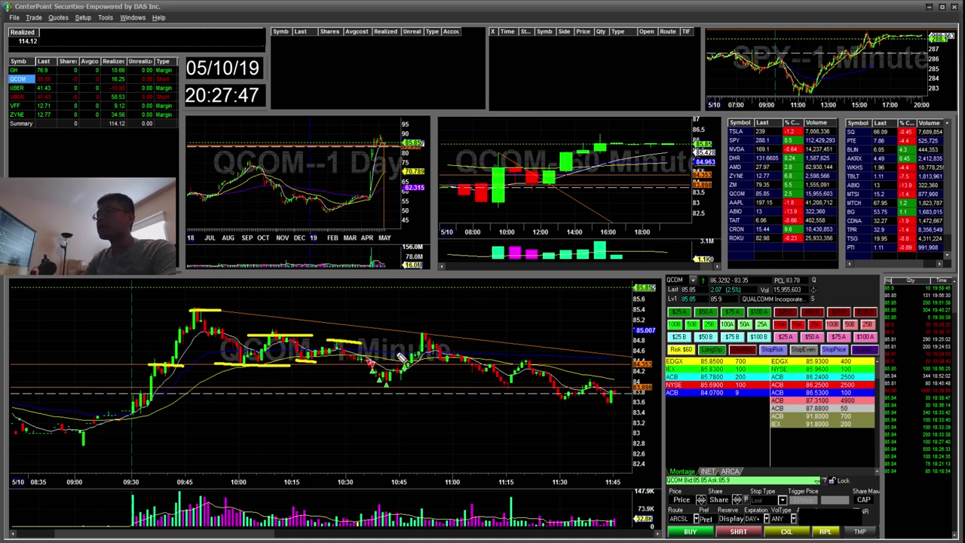
{"action": "mouse_move", "coordinate": [421, 361]}
{"action": "left_mouse_down"}
{"action": "mouse_move", "coordinate": [424, 375]}
{"action": "mouse_move", "coordinate": [415, 367]}
{"action": "mouse_move", "coordinate": [443, 337]}
{"action": "left_mouse_up"}
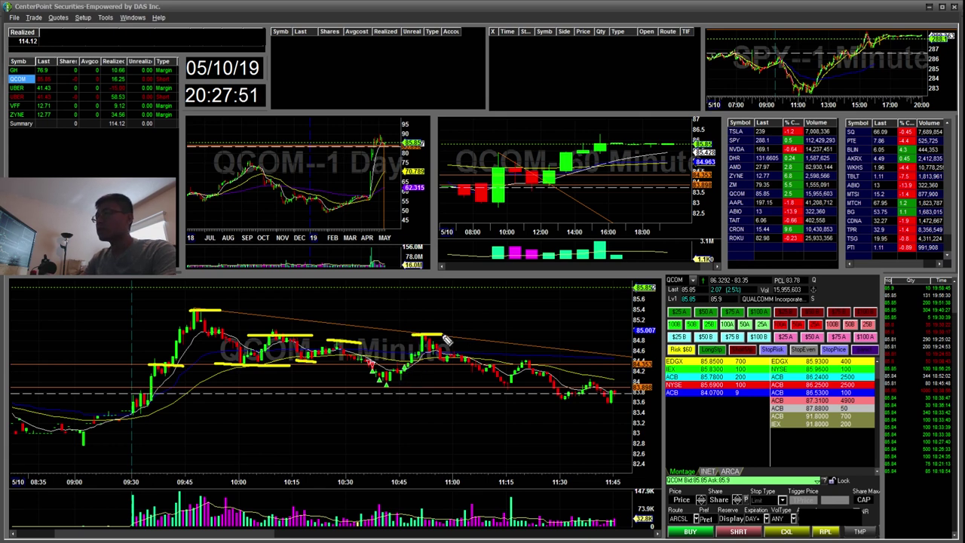
{"action": "mouse_move", "coordinate": [413, 362]}
{"action": "left_mouse_down"}
{"action": "mouse_move", "coordinate": [403, 378]}
{"action": "mouse_move", "coordinate": [430, 365]}
{"action": "left_mouse_up"}
Step: Show the full QCOM day without its old lines and place a horizontal line at the morning high, about 85.41
{"action": "scroll", "coordinate": [456, 395], "scroll_direction": "down", "scroll_amount": 3}
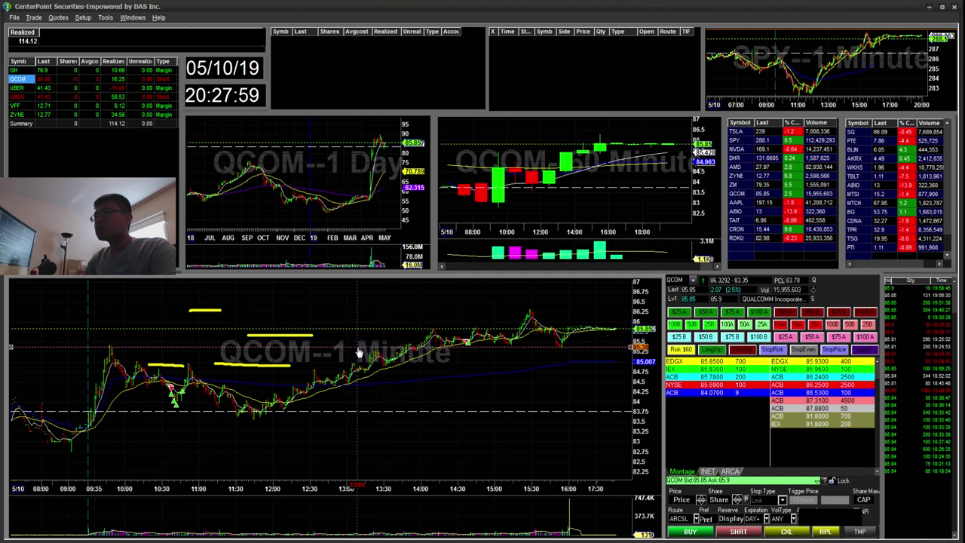
{"action": "left_click", "coordinate": [111, 347]}
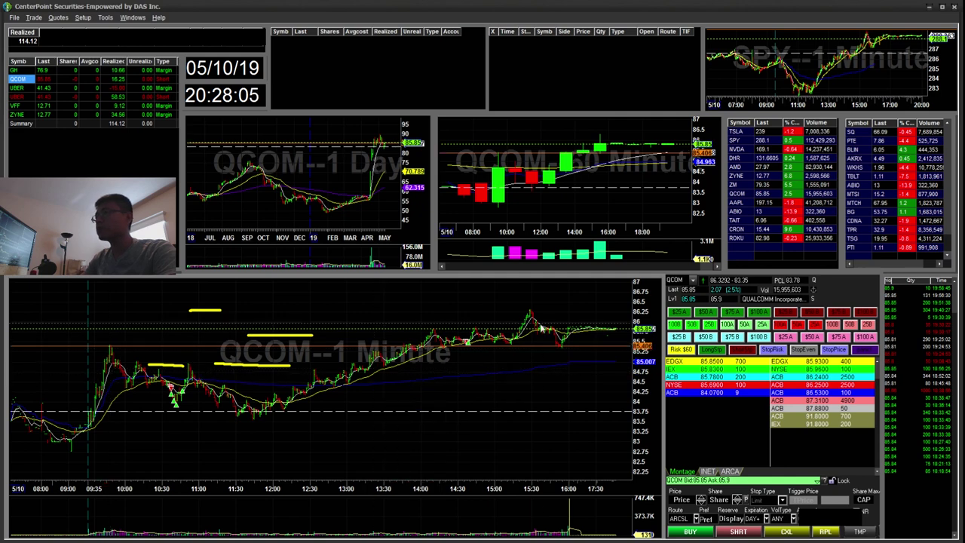
Step: Zoom into the QCOM afternoon, underline the rising lows between about 14:20 and 14:45 in yellow, and undo the strokes
{"action": "left_click_drag", "start_coordinate": [539, 317], "coordinate": [473, 369]}
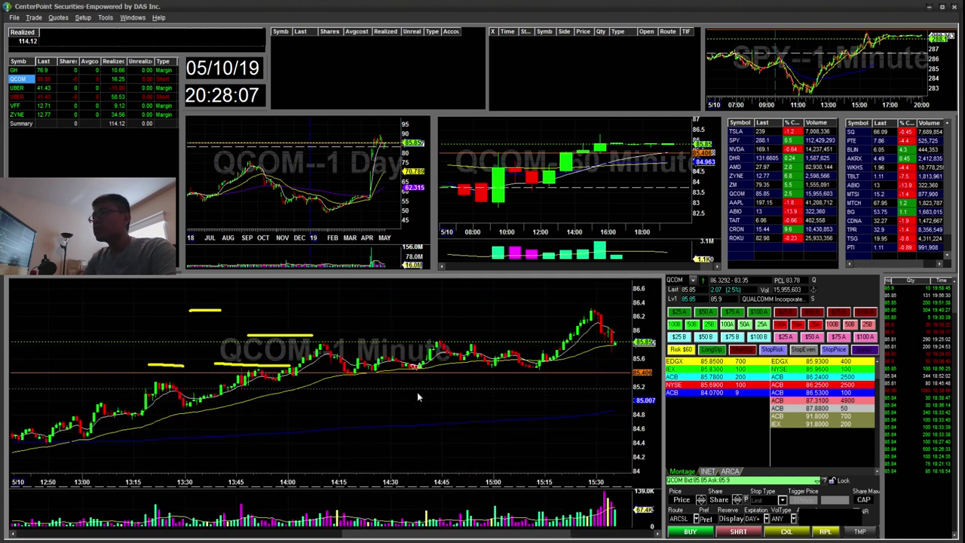
{"action": "left_click_drag", "start_coordinate": [292, 375], "coordinate": [383, 366]}
{"action": "key", "text": "ctrl+z"}
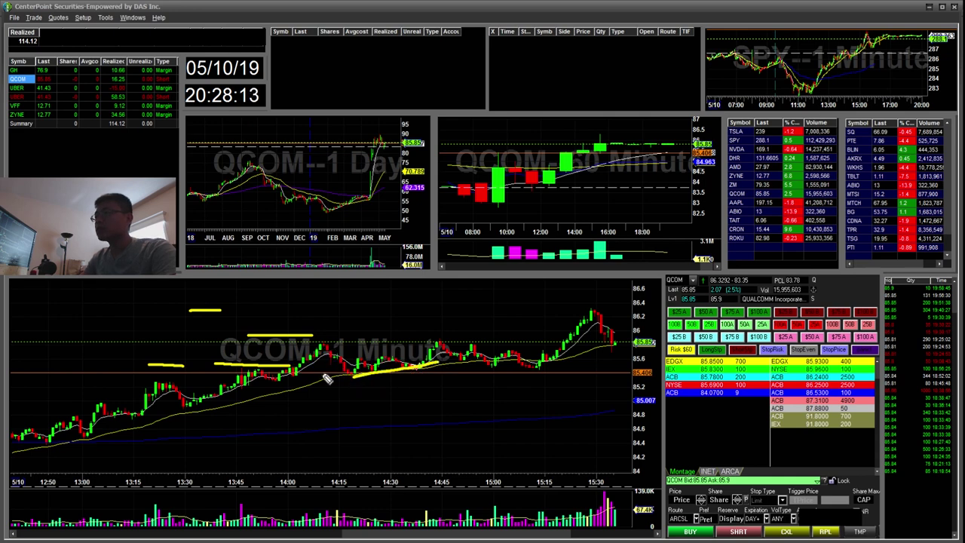
{"action": "key", "text": "ctrl+z"}
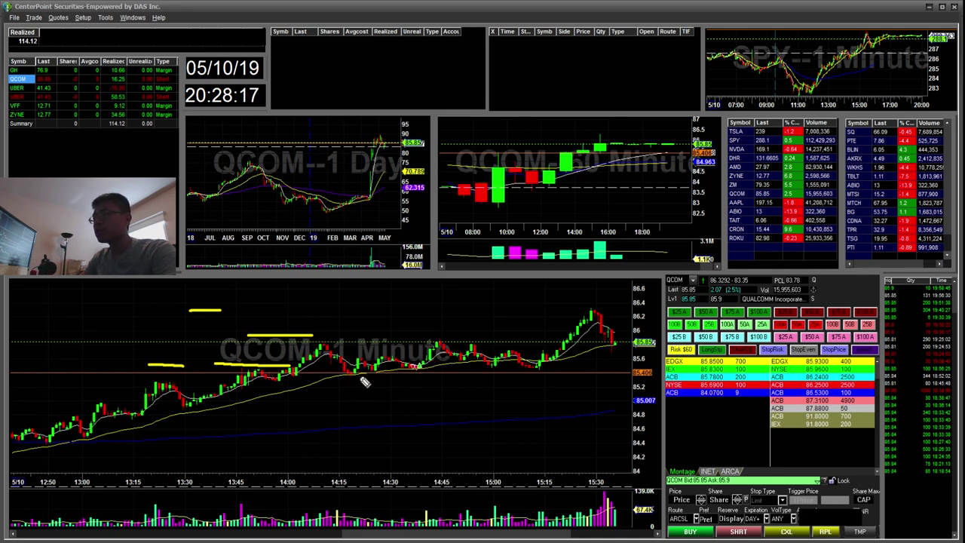
Step: Undo the remaining yellow strokes over the QCOM chart and leave drawing mode
{"action": "key", "text": "ctrl+z"}
{"action": "key", "text": "ctrl+z"}
{"action": "key", "text": "ctrl+z"}
{"action": "key", "text": "ctrl+z"}
{"action": "key", "text": "Escape"}
Step: Draw a rising QCOM trendline from about 85.34 at the low near 14:18 to about 85.60 near 14:47
{"action": "left_click_drag", "start_coordinate": [286, 318], "coordinate": [496, 431]}
{"action": "key", "text": "alt+t"}
{"action": "mouse_move", "coordinate": [207, 444]}
{"action": "left_mouse_down"}
{"action": "mouse_move", "coordinate": [449, 380]}
{"action": "mouse_move", "coordinate": [486, 382]}
{"action": "left_mouse_up"}
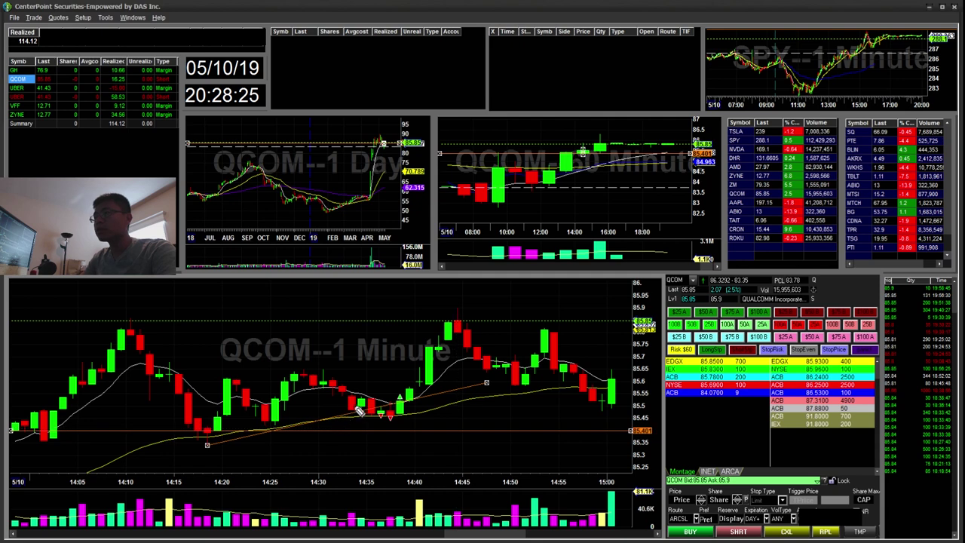
Step: Circle the QCOM trade markers near 14:37 and sketch further yellow marks around the trade, erasing each one
{"action": "mouse_move", "coordinate": [369, 418]}
{"action": "left_mouse_down"}
{"action": "mouse_move", "coordinate": [399, 424]}
{"action": "mouse_move", "coordinate": [415, 407]}
{"action": "left_mouse_up"}
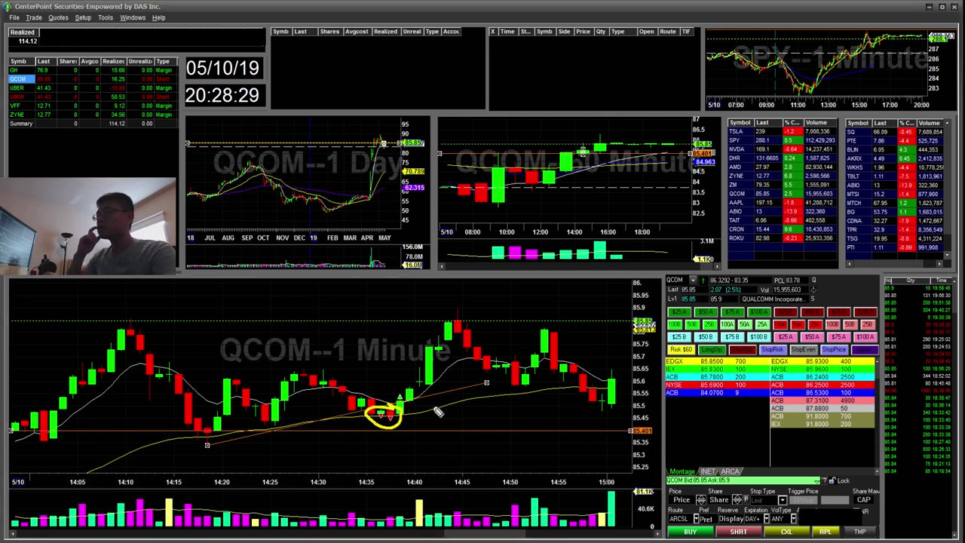
{"action": "key", "text": "ctrl+z"}
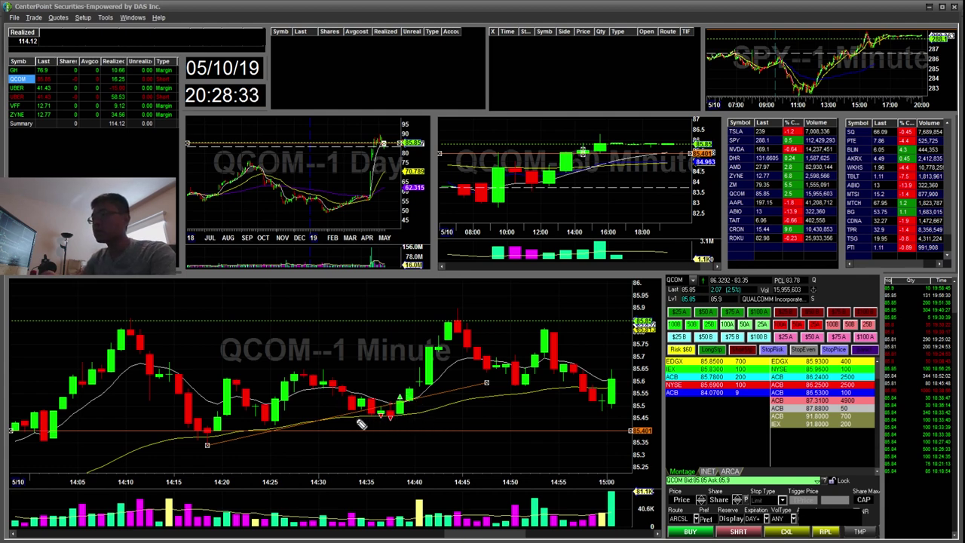
{"action": "mouse_move", "coordinate": [388, 390]}
{"action": "left_mouse_down"}
{"action": "mouse_move", "coordinate": [428, 394]}
{"action": "mouse_move", "coordinate": [433, 408]}
{"action": "left_mouse_up"}
{"action": "key", "text": "e"}
{"action": "key", "text": "e"}
{"action": "mouse_move", "coordinate": [131, 85]}
{"action": "left_mouse_down"}
{"action": "mouse_move", "coordinate": [84, 71]}
{"action": "mouse_move", "coordinate": [129, 95]}
{"action": "left_mouse_up"}
{"action": "key", "text": "e"}
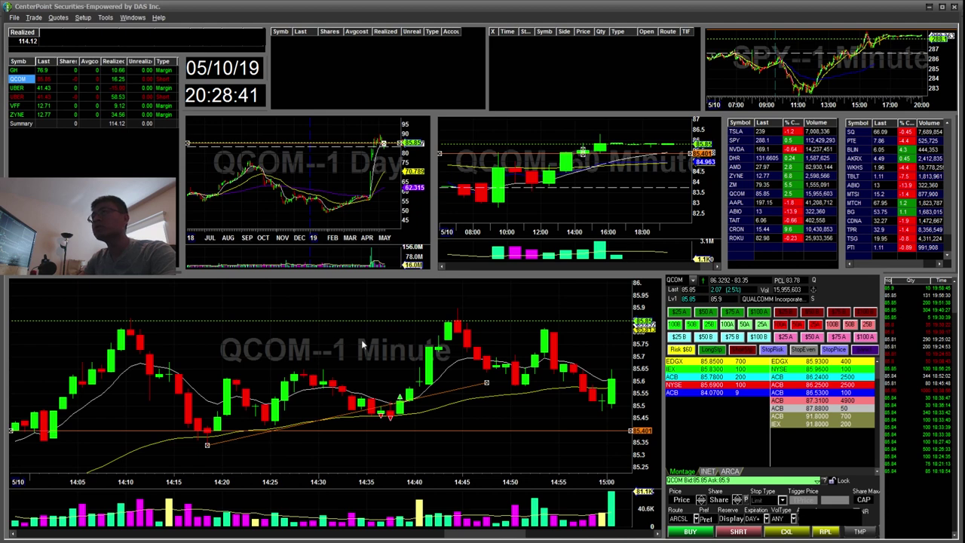
Step: Show the full QCOM session, mark the trade areas near 10:30 and 14:40 in yellow, and undo the marks
{"action": "double_click", "coordinate": [458, 400]}
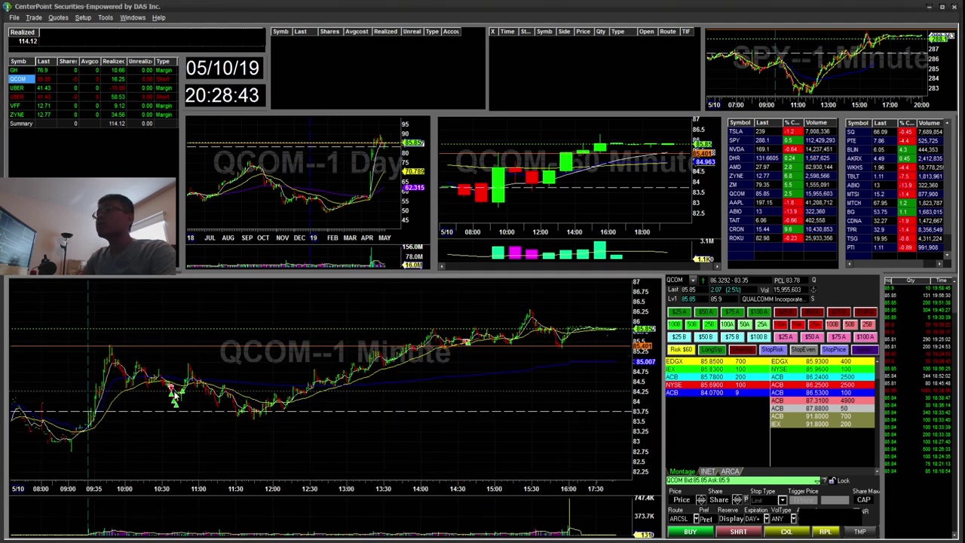
{"action": "mouse_move", "coordinate": [191, 360]}
{"action": "left_mouse_down"}
{"action": "mouse_move", "coordinate": [175, 441]}
{"action": "mouse_move", "coordinate": [202, 355]}
{"action": "left_mouse_up"}
{"action": "left_click_drag", "start_coordinate": [484, 320], "coordinate": [507, 342]}
{"action": "key", "text": "ctrl+z"}
{"action": "key", "text": "ctrl+z"}
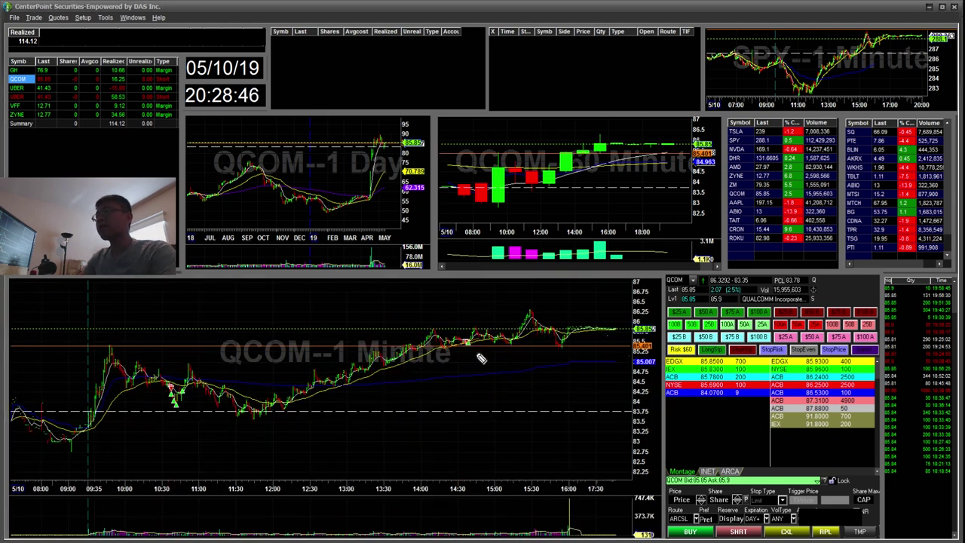
Step: Load the UBER charts and draw a slightly falling trendline from about 44.6 near 12:21 to about 44.35 near 12:38
{"action": "left_click", "coordinate": [16, 88]}
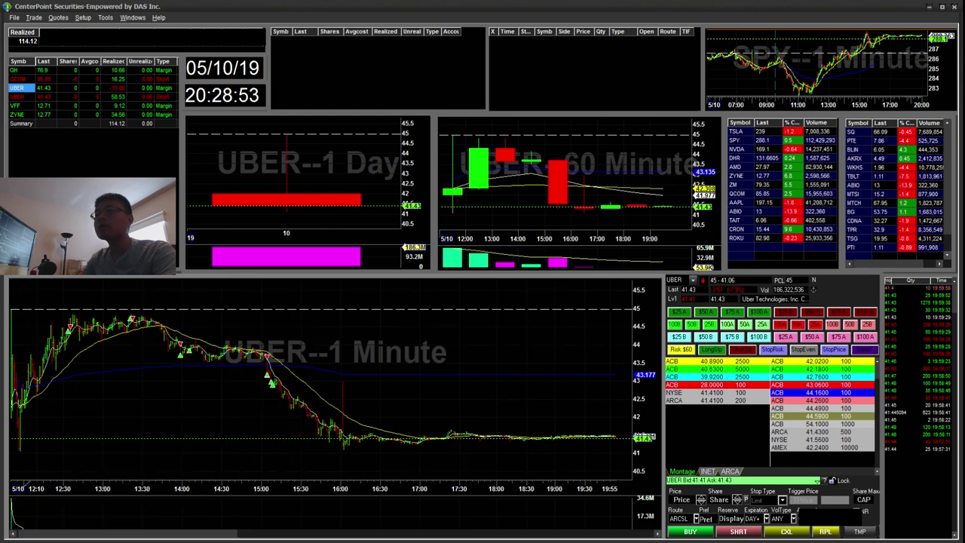
{"action": "scroll", "coordinate": [209, 418], "scroll_direction": "up", "scroll_amount": 3}
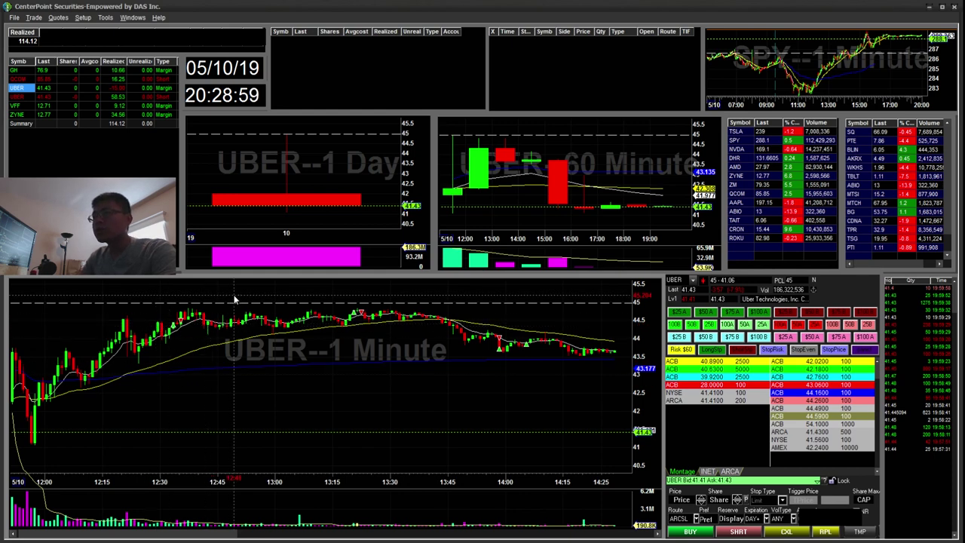
{"action": "left_click_drag", "start_coordinate": [127, 311], "coordinate": [182, 333]}
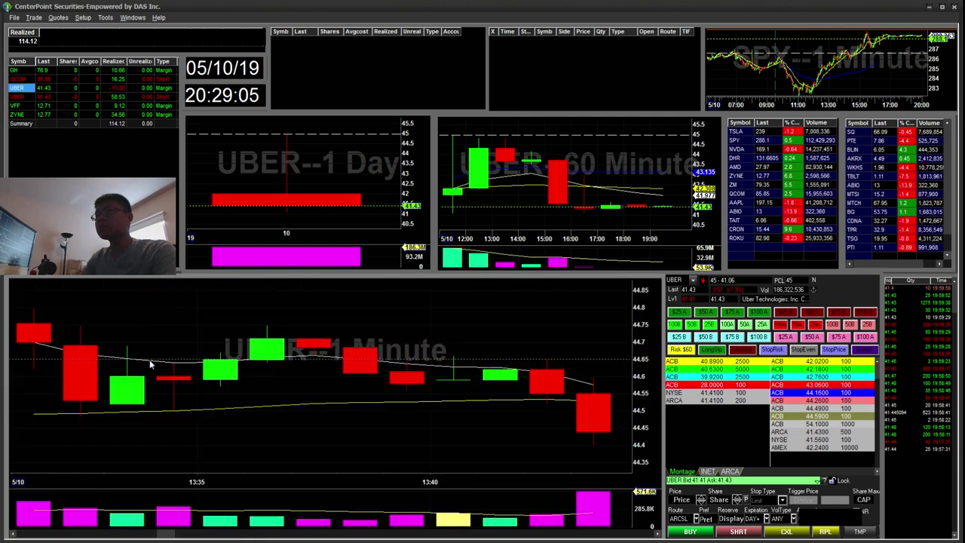
{"action": "double_click", "coordinate": [156, 358]}
{"action": "left_click_drag", "start_coordinate": [128, 313], "coordinate": [14, 443]}
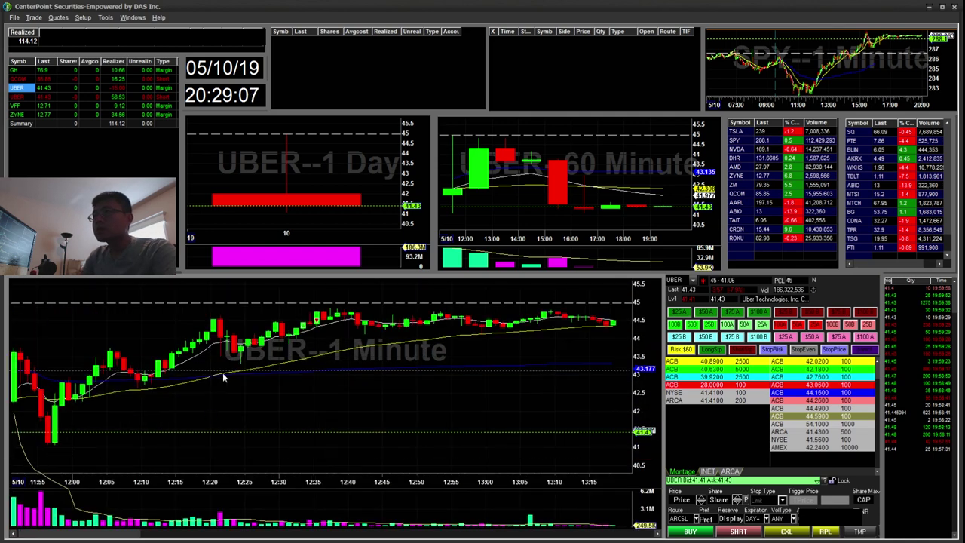
{"action": "left_click_drag", "start_coordinate": [220, 317], "coordinate": [336, 326]}
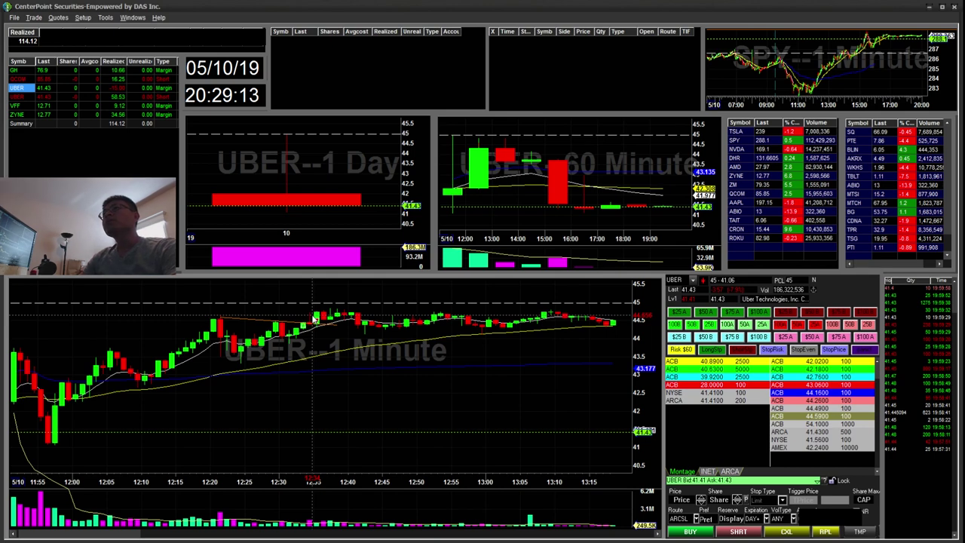
{"action": "left_click", "coordinate": [28, 96]}
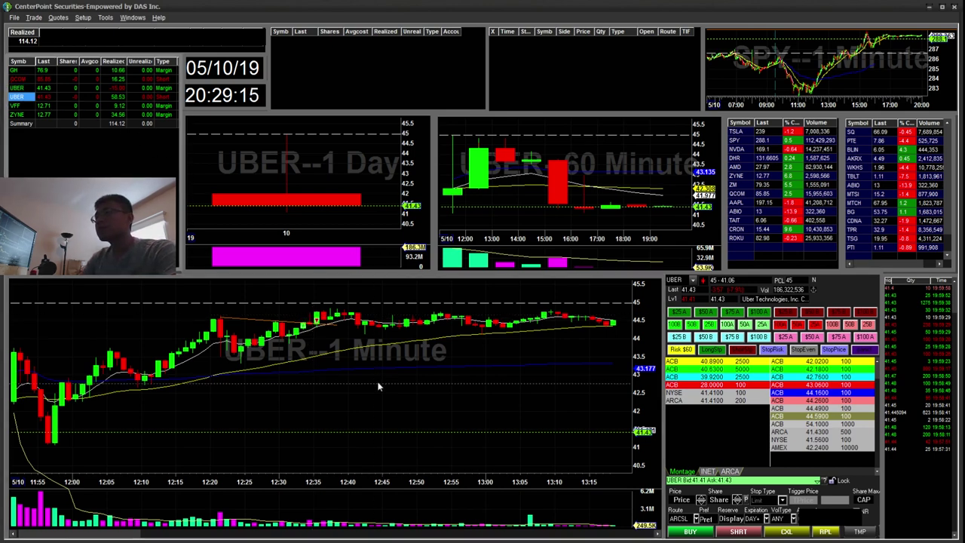
Step: Mark the UBER entry near 12:35 and the pullback low near 12:24 in yellow, erasing the strokes
{"action": "mouse_move", "coordinate": [315, 317]}
{"action": "left_mouse_down"}
{"action": "mouse_move", "coordinate": [301, 341]}
{"action": "mouse_move", "coordinate": [330, 319]}
{"action": "left_mouse_up"}
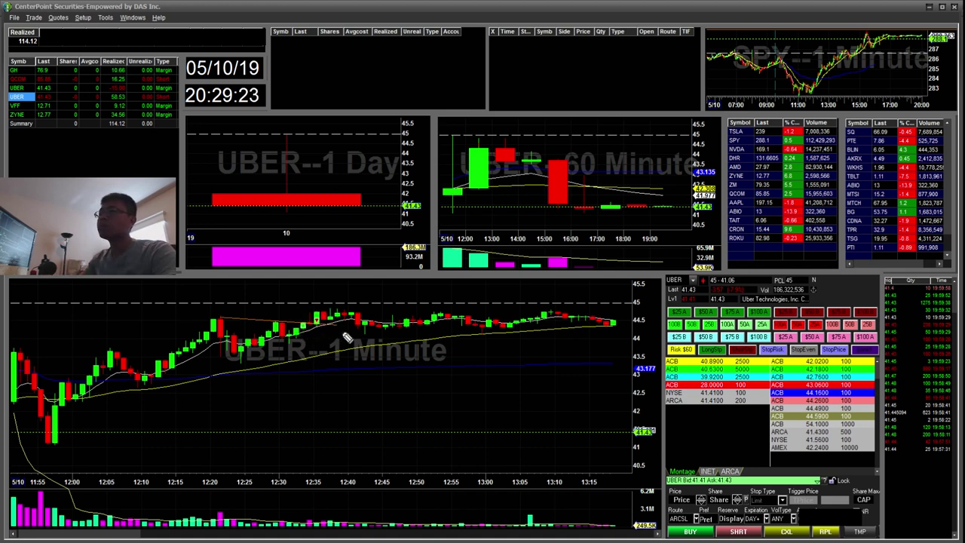
{"action": "left_click_drag", "start_coordinate": [311, 330], "coordinate": [294, 333]}
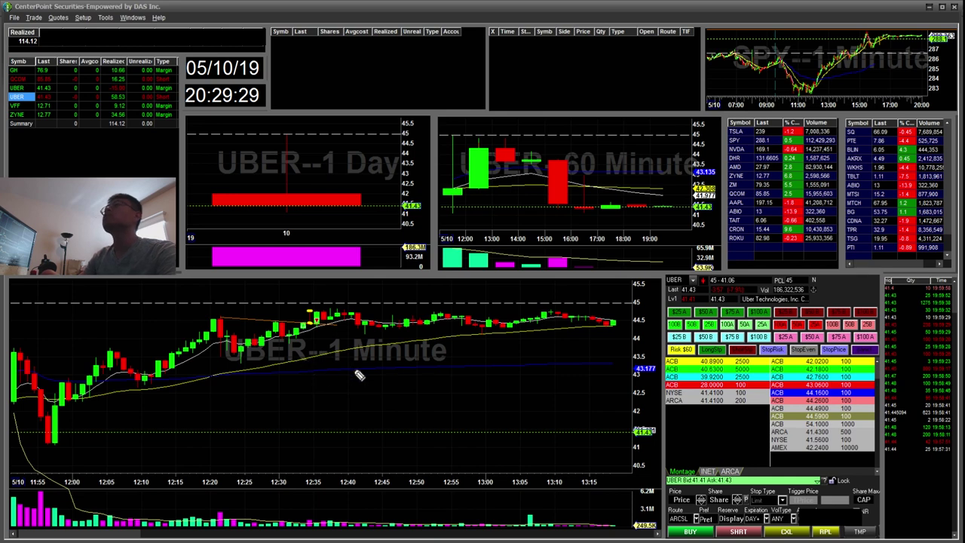
{"action": "left_click_drag", "start_coordinate": [312, 324], "coordinate": [334, 333]}
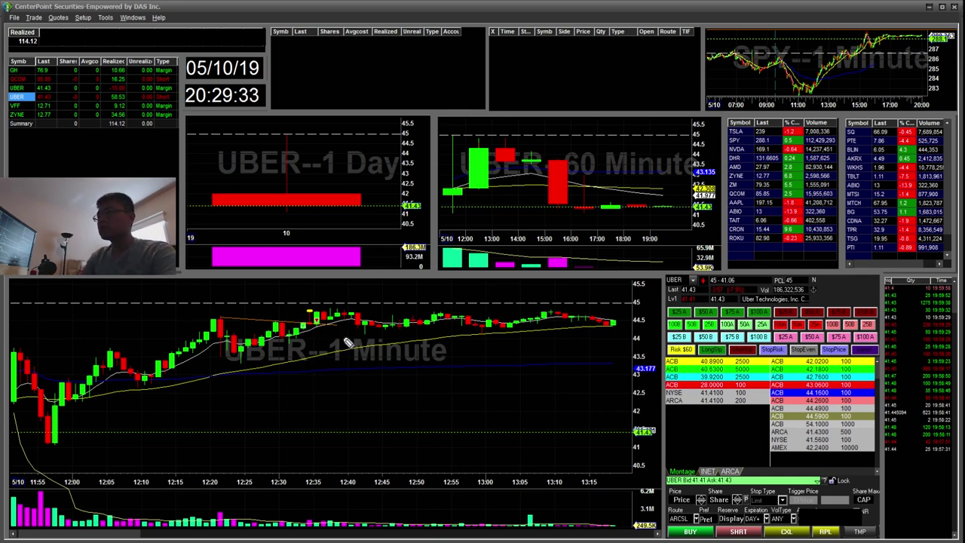
{"action": "mouse_move", "coordinate": [235, 358]}
{"action": "left_mouse_down"}
{"action": "mouse_move", "coordinate": [277, 332]}
{"action": "mouse_move", "coordinate": [254, 364]}
{"action": "left_mouse_up"}
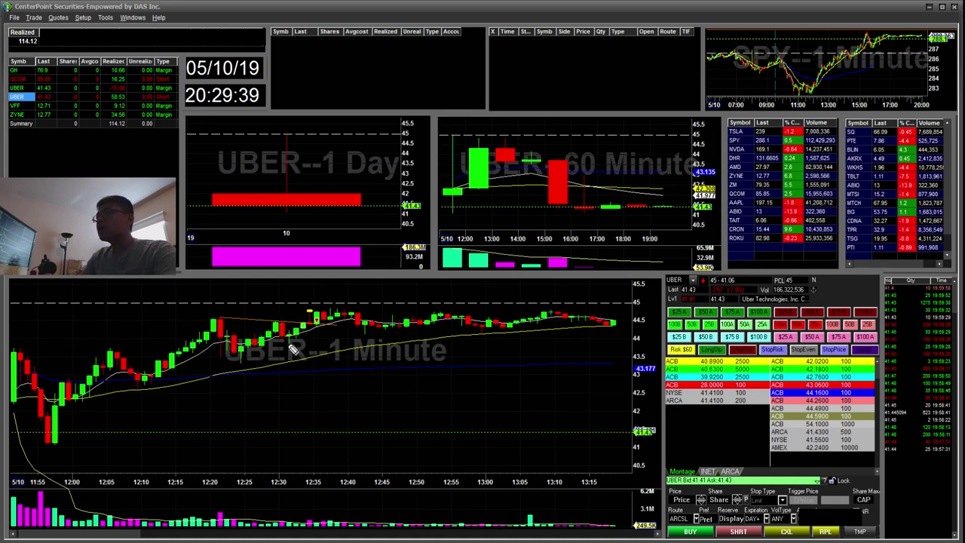
{"action": "left_click_drag", "start_coordinate": [316, 317], "coordinate": [313, 340]}
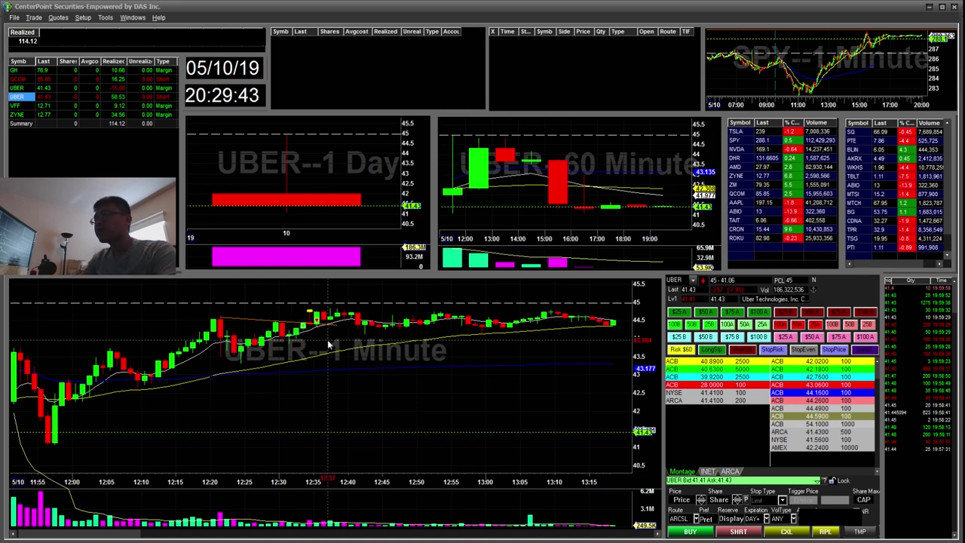
Step: Place a horizontal level at about 44.85 along UBER's repeated highs between 12:40 and 13:25
{"action": "double_click", "coordinate": [364, 362]}
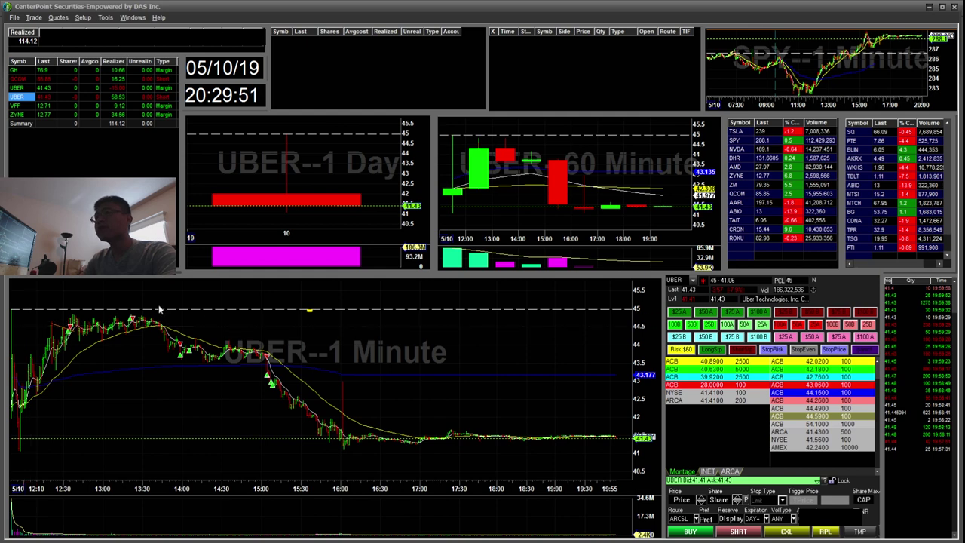
{"action": "scroll", "coordinate": [59, 430], "scroll_direction": "up", "scroll_amount": 5}
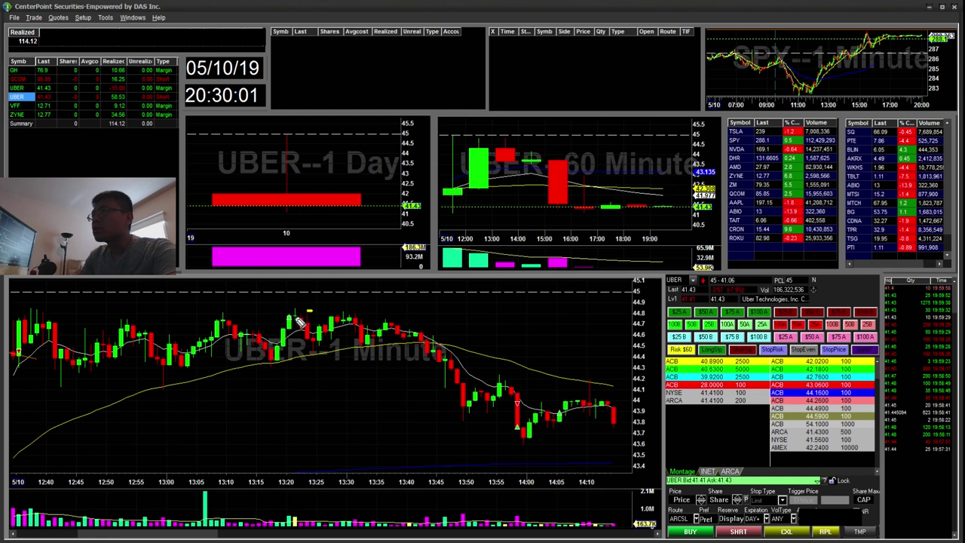
{"action": "left_click_drag", "start_coordinate": [30, 307], "coordinate": [298, 316]}
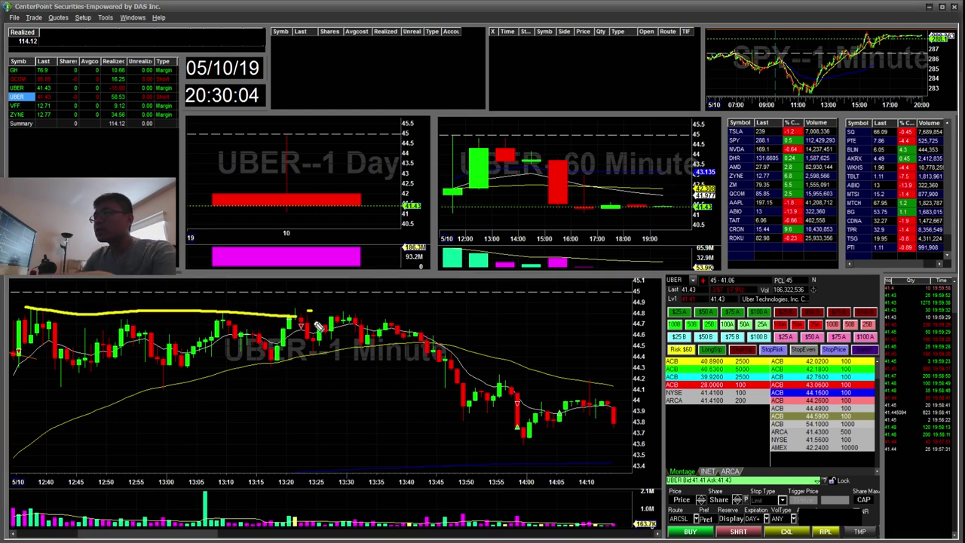
{"action": "key", "text": "ctrl+h"}
{"action": "left_click", "coordinate": [398, 307]}
Step: Trace the three pullbacks beneath the 44.85 level, circle the trade near 13:20, and erase the yellow marks
{"action": "mouse_move", "coordinate": [29, 309]}
{"action": "left_mouse_down"}
{"action": "mouse_move", "coordinate": [95, 368]}
{"action": "mouse_move", "coordinate": [211, 368]}
{"action": "mouse_move", "coordinate": [251, 339]}
{"action": "mouse_move", "coordinate": [303, 323]}
{"action": "left_mouse_up"}
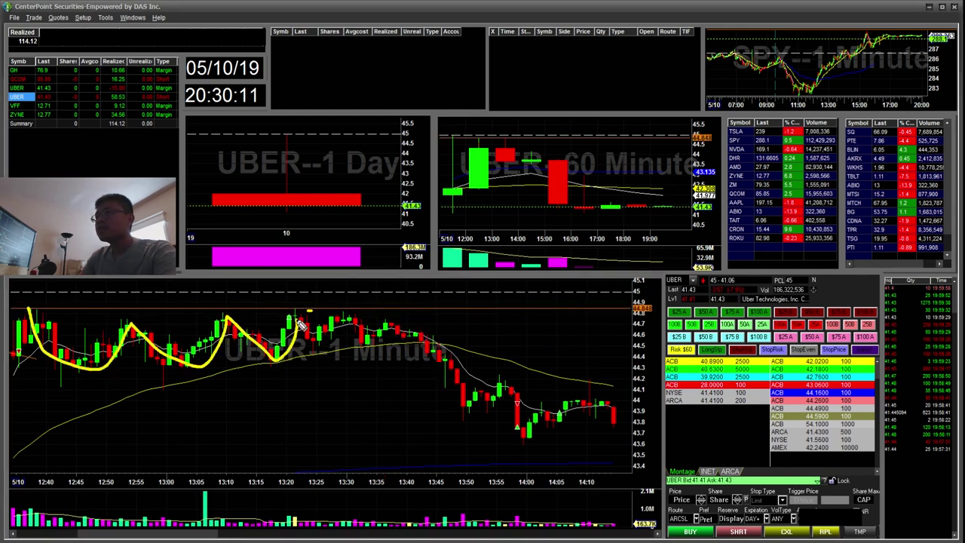
{"action": "key", "text": "ctrl+z"}
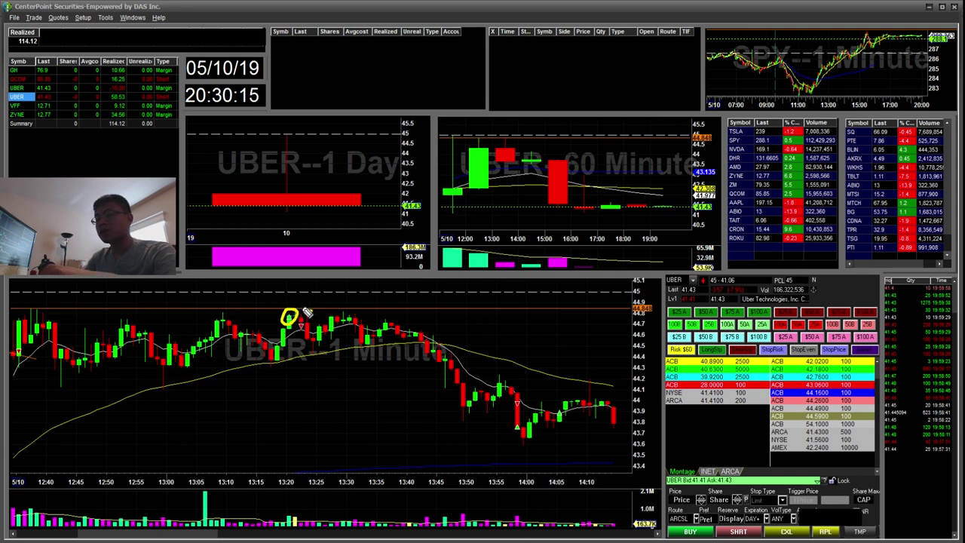
{"action": "mouse_move", "coordinate": [287, 324]}
{"action": "left_mouse_down"}
{"action": "mouse_move", "coordinate": [305, 305]}
{"action": "mouse_move", "coordinate": [306, 334]}
{"action": "mouse_move", "coordinate": [310, 319]}
{"action": "left_mouse_up"}
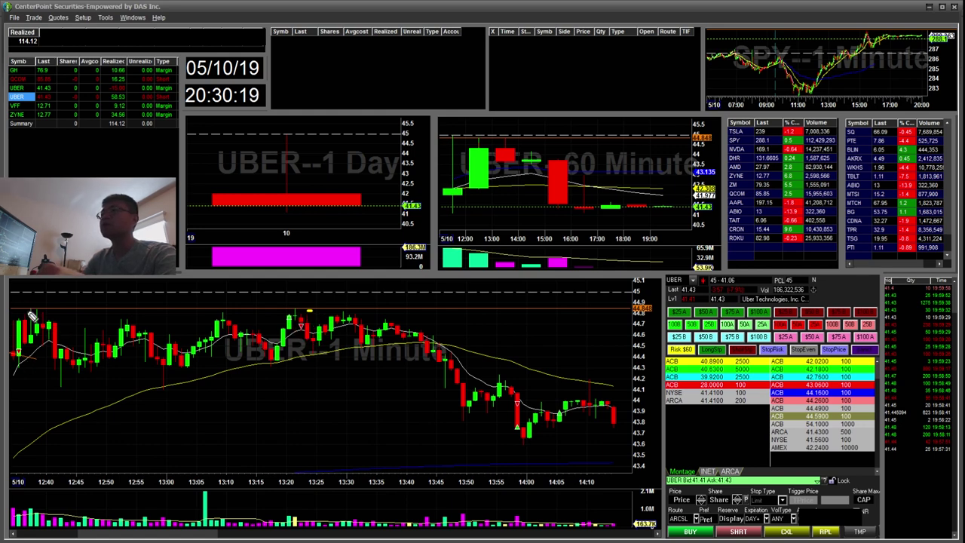
{"action": "left_click_drag", "start_coordinate": [202, 304], "coordinate": [240, 303]}
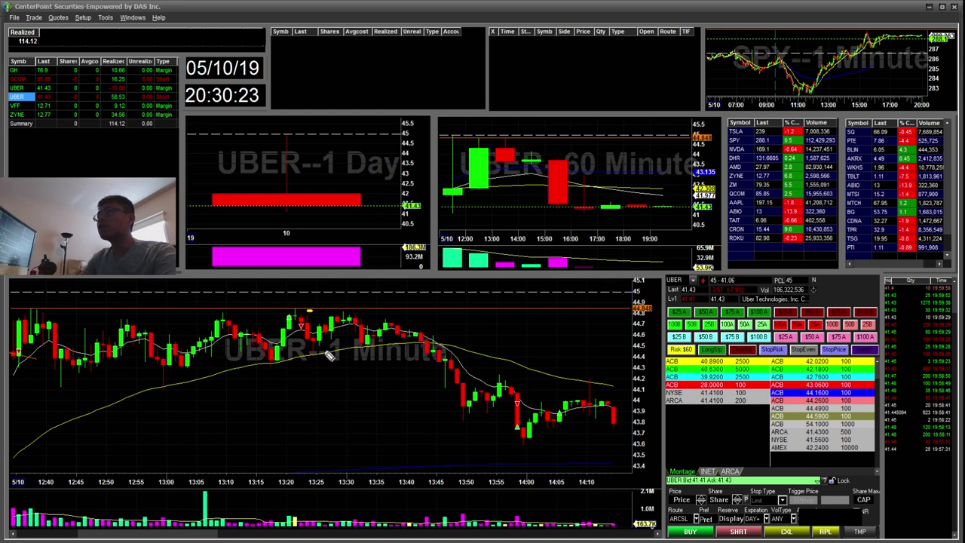
{"action": "mouse_move", "coordinate": [312, 315]}
{"action": "left_mouse_down"}
{"action": "mouse_move", "coordinate": [289, 329]}
{"action": "mouse_move", "coordinate": [313, 317]}
{"action": "left_mouse_up"}
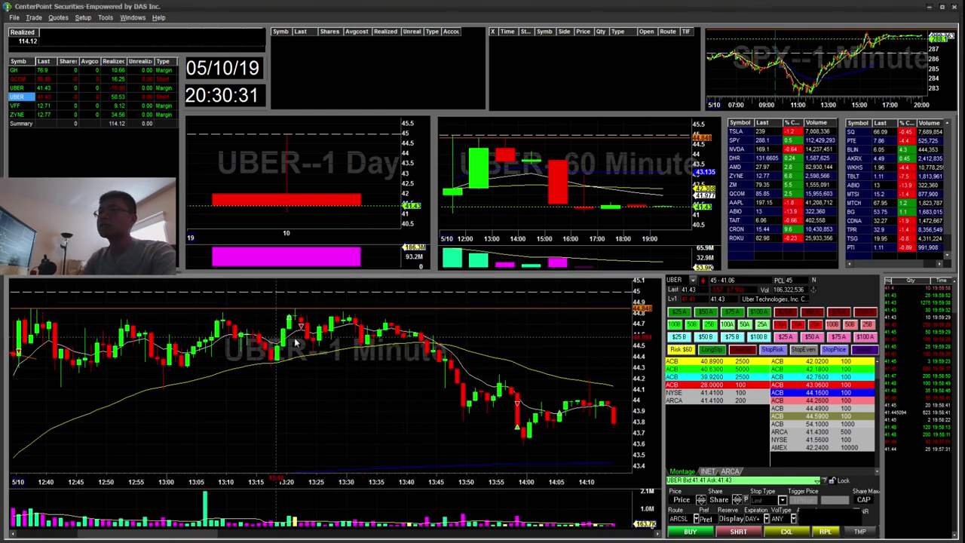
Step: Draw a rising UBER trendline from about 43.8 near 13:49 to 44.14 near 14:07, and add a horizontal level at about 44.11
{"action": "left_click_drag", "start_coordinate": [295, 339], "coordinate": [254, 334]}
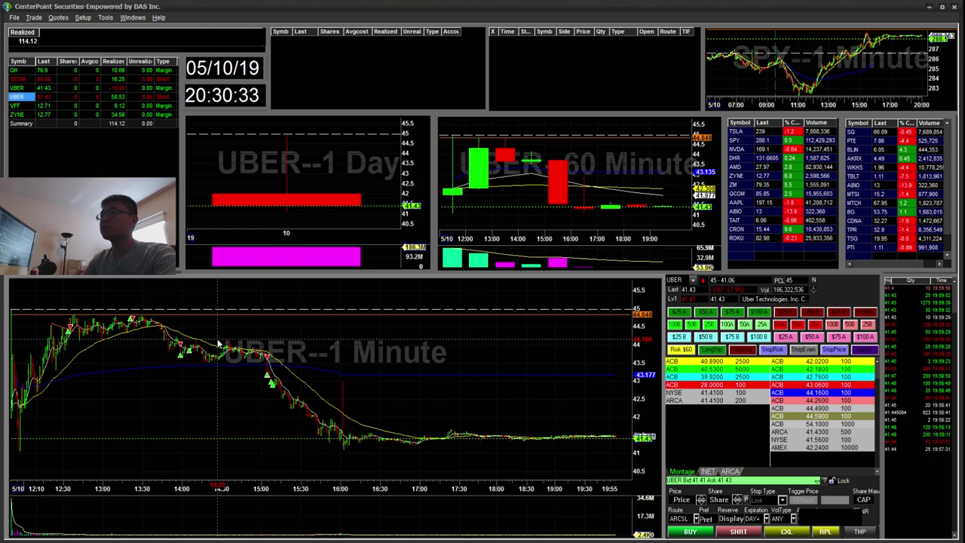
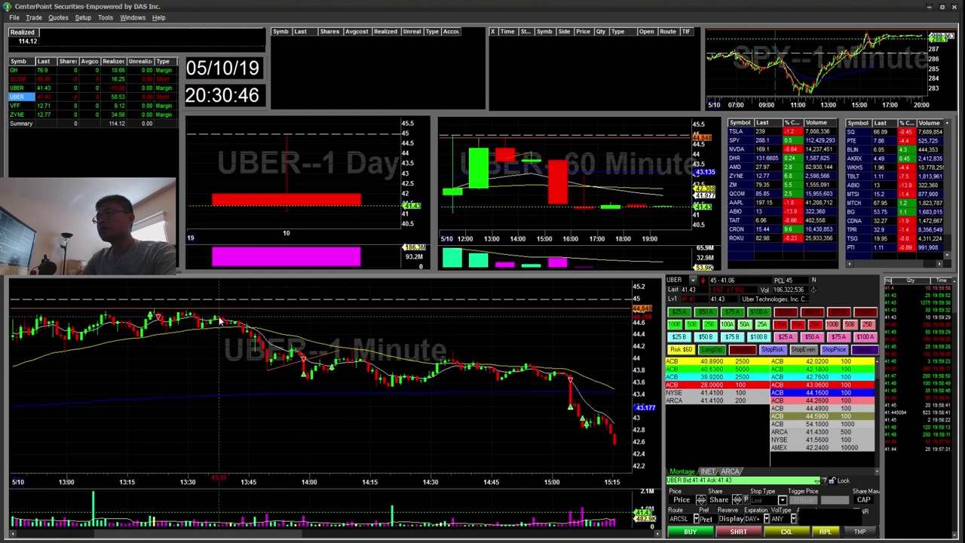
{"action": "scroll", "coordinate": [242, 316], "scroll_direction": "down", "scroll_amount": 3}
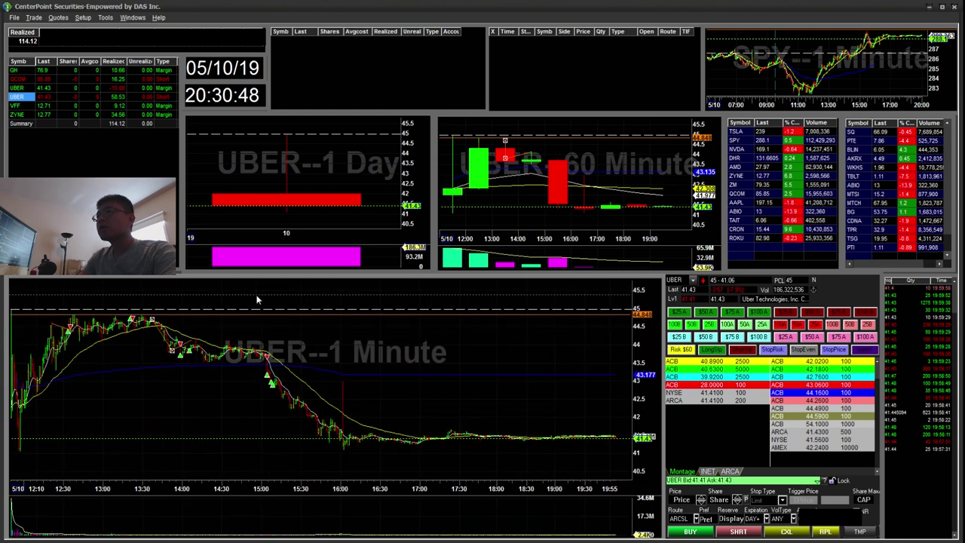
{"action": "scroll", "coordinate": [245, 314], "scroll_direction": "up", "scroll_amount": 3}
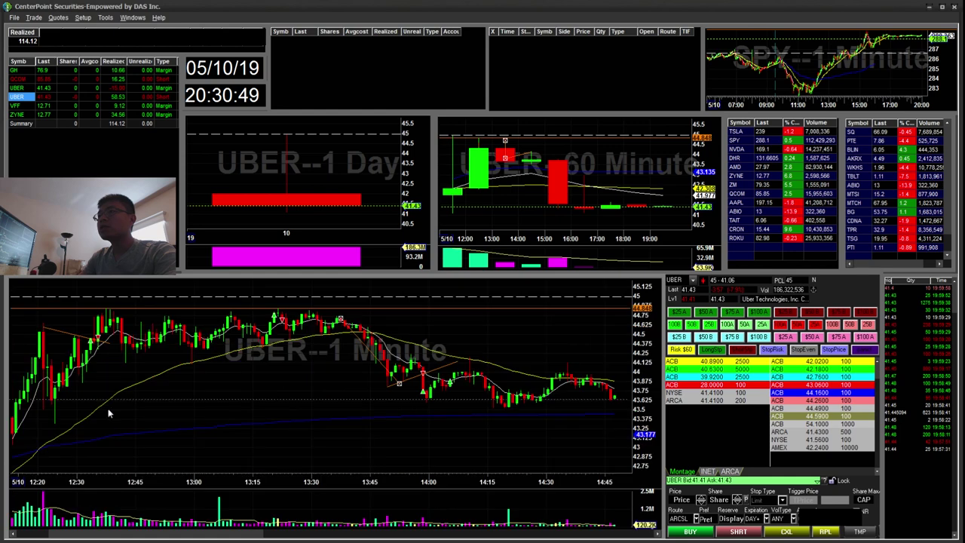
{"action": "left_click", "coordinate": [204, 364]}
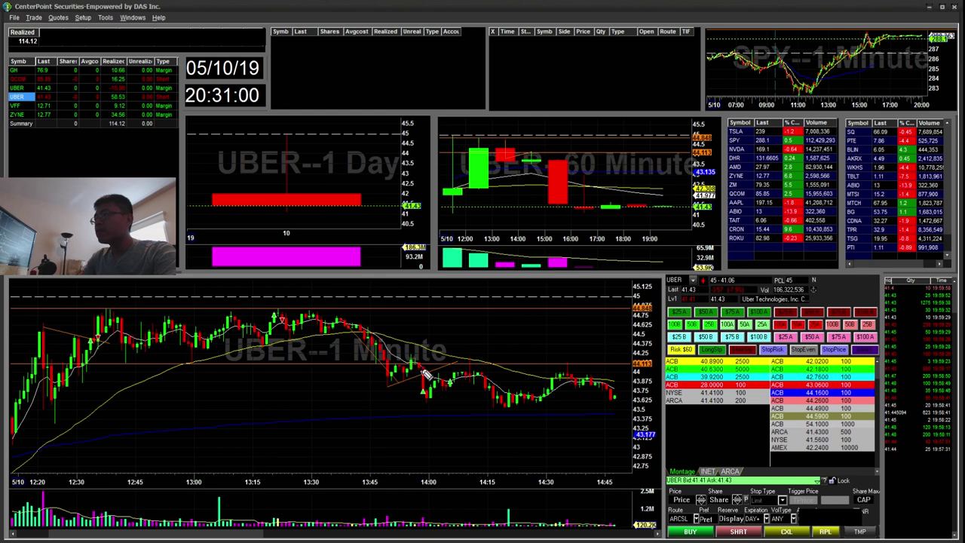
Step: Trace UBER's drop and bounce into 14:00, mark the exit near 14:05 and the price around 43.9, clearing the yellow strokes
{"action": "mouse_move", "coordinate": [425, 368]}
{"action": "left_mouse_down"}
{"action": "mouse_move", "coordinate": [419, 381]}
{"action": "mouse_move", "coordinate": [426, 368]}
{"action": "left_mouse_up"}
{"action": "left_click_drag", "start_coordinate": [350, 319], "coordinate": [373, 372]}
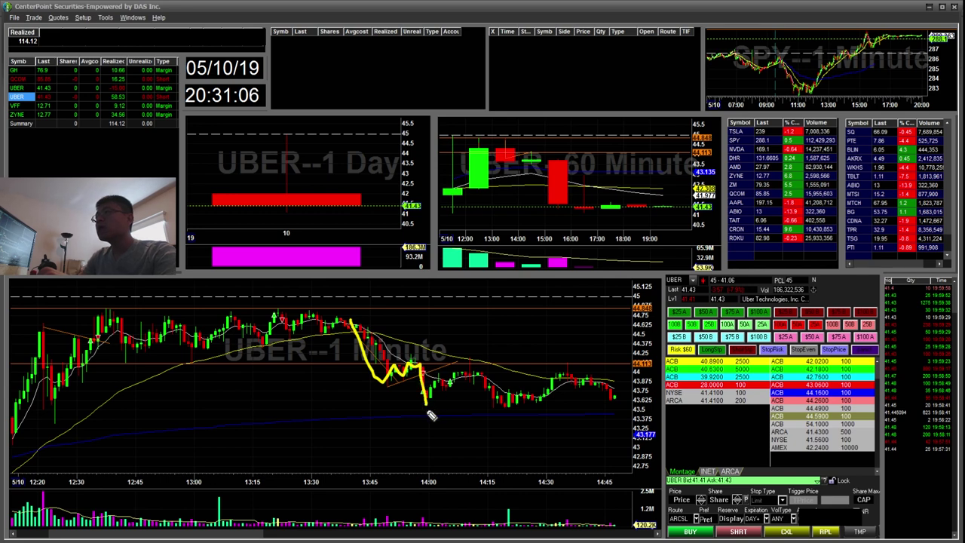
{"action": "key", "text": "ctrl+z"}
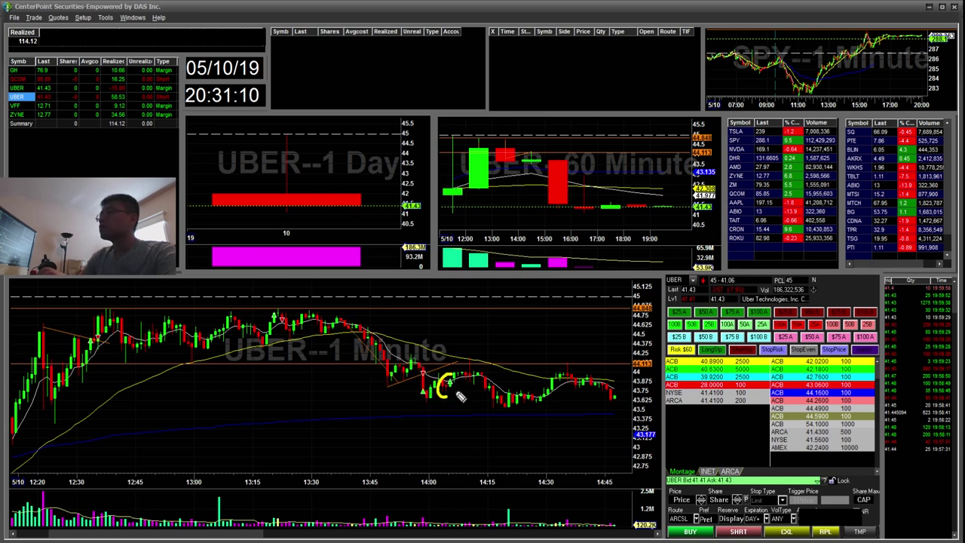
{"action": "left_click_drag", "start_coordinate": [648, 372], "coordinate": [653, 377]}
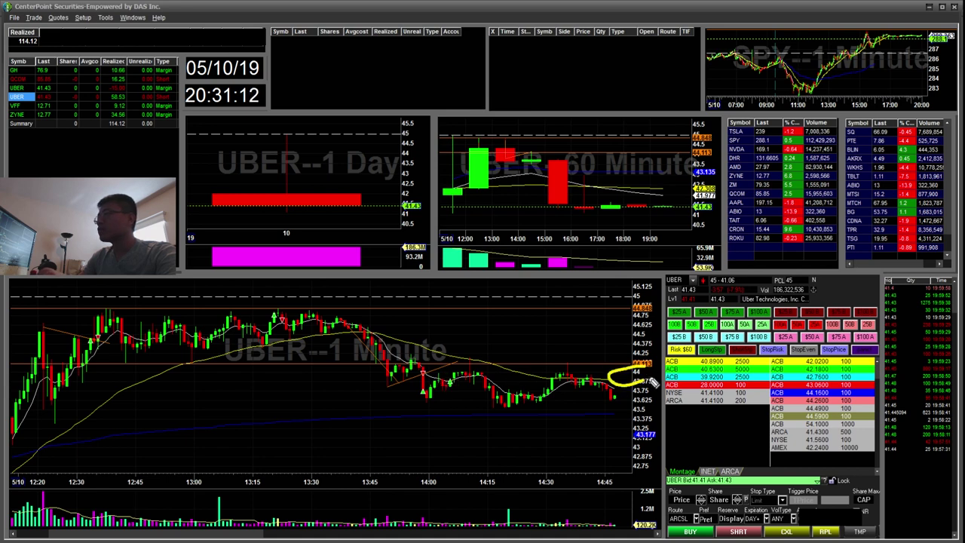
Step: Reframe the UBER chart on about 12:00 to 16:05 and place a horizontal level at about 43.53 along the afternoon lows
{"action": "scroll", "coordinate": [488, 400], "scroll_direction": "down", "scroll_amount": 5}
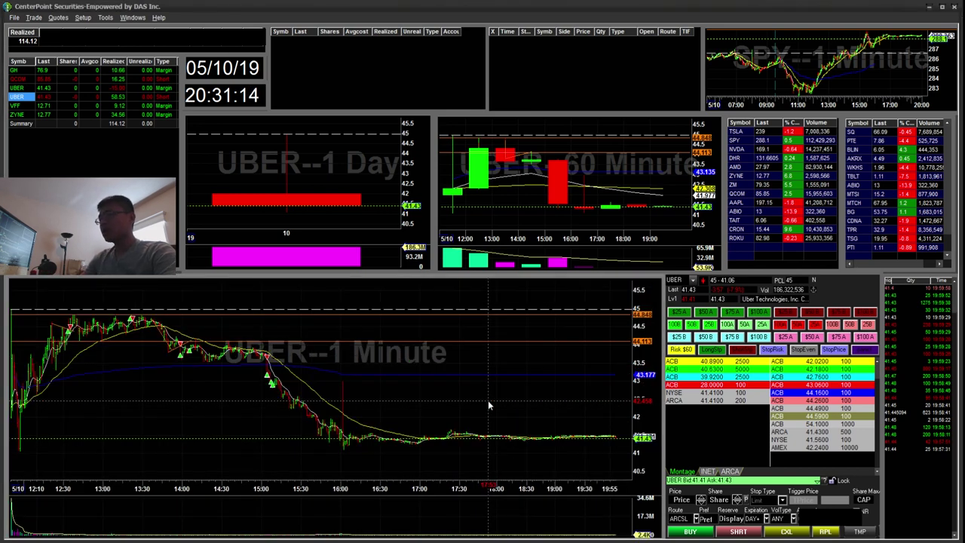
{"action": "left_click_drag", "start_coordinate": [352, 312], "coordinate": [4, 507]}
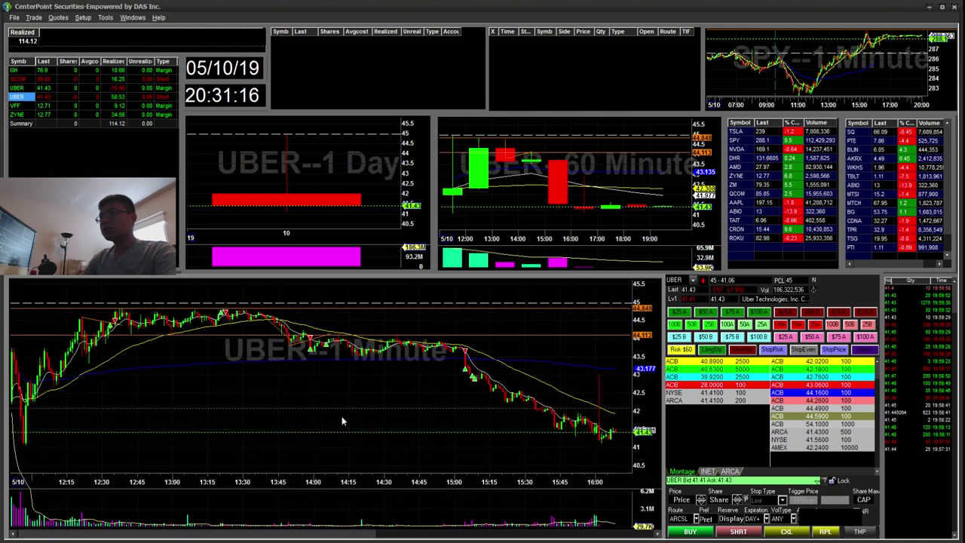
{"action": "left_click", "coordinate": [396, 356]}
{"action": "left_click", "coordinate": [379, 380]}
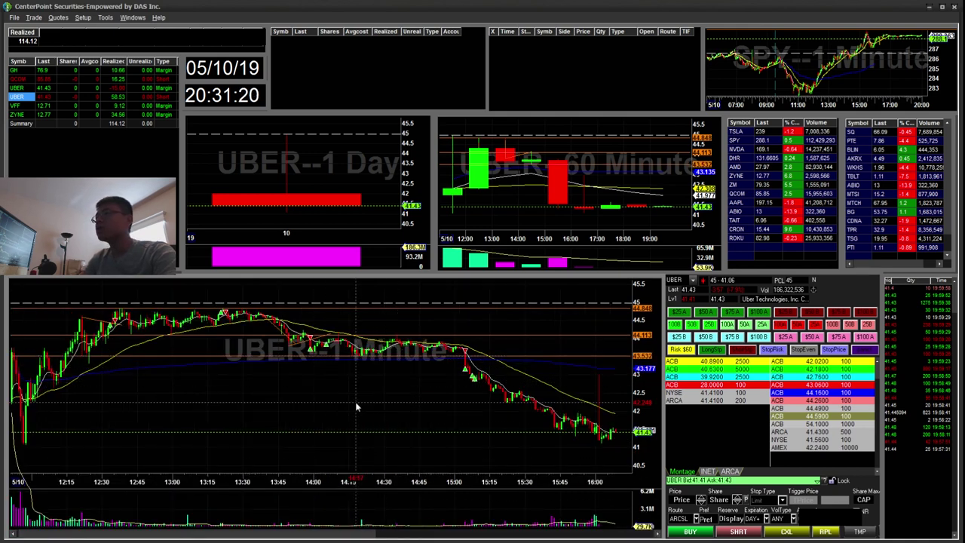
Step: Switch the 60-minute UBER chart to 5 minutes and sketch the large and small rounded tops in yellow
{"action": "left_click", "coordinate": [566, 181]}
{"action": "key", "text": "F5"}
{"action": "left_click_drag", "start_coordinate": [557, 129], "coordinate": [561, 135]}
{"action": "left_click_drag", "start_coordinate": [464, 161], "coordinate": [546, 149]}
{"action": "left_click_drag", "start_coordinate": [616, 165], "coordinate": [630, 160]}
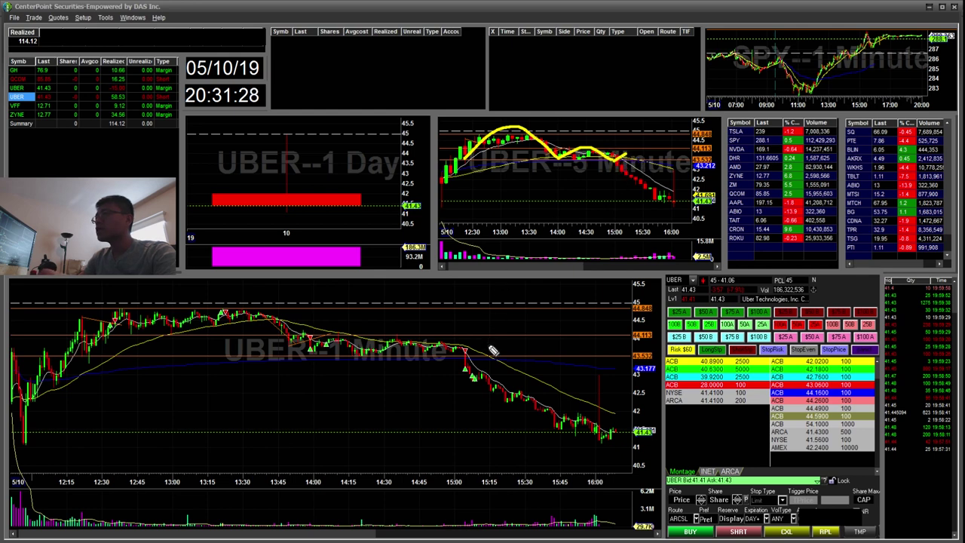
Step: Mark the UBER short entry near 15:04 in yellow, add a short horizontal stroke above the charts, and undo the marks
{"action": "left_click_drag", "start_coordinate": [475, 358], "coordinate": [486, 358]}
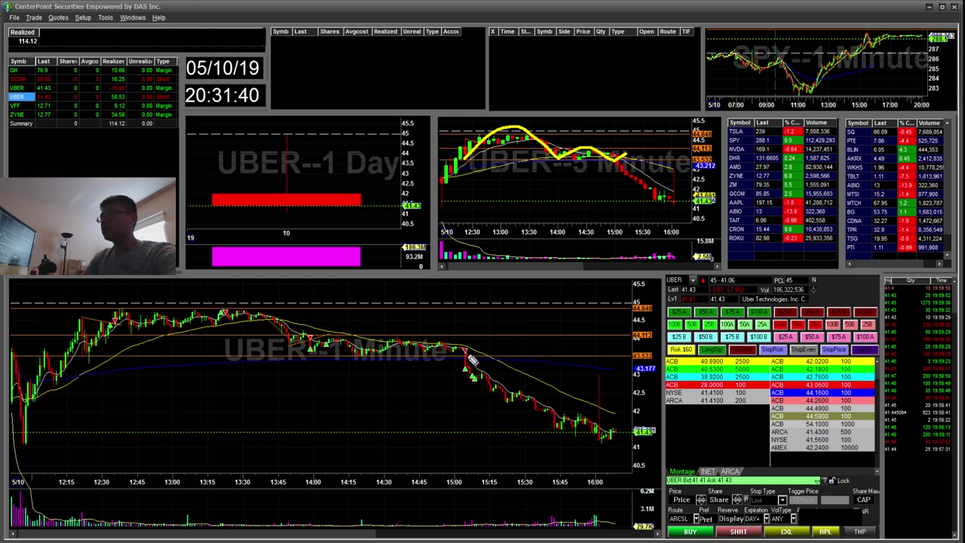
{"action": "mouse_move", "coordinate": [280, 47]}
{"action": "left_mouse_down"}
{"action": "mouse_move", "coordinate": [292, 39]}
{"action": "mouse_move", "coordinate": [325, 47]}
{"action": "left_mouse_up"}
{"action": "key", "text": "ctrl+z"}
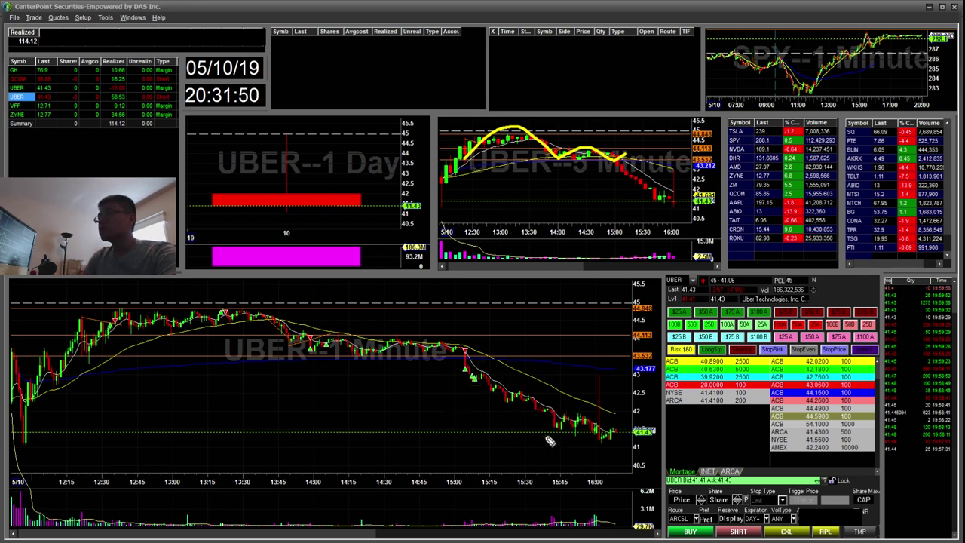
Step: Mark UBER's closing-low price, the cover near 15:05 and its position row in yellow, and clear the marks
{"action": "mouse_move", "coordinate": [649, 447]}
{"action": "left_mouse_down"}
{"action": "mouse_move", "coordinate": [551, 446]}
{"action": "mouse_move", "coordinate": [622, 446]}
{"action": "left_mouse_up"}
{"action": "key", "text": "ctrl+z"}
{"action": "left_click_drag", "start_coordinate": [450, 387], "coordinate": [453, 380]}
{"action": "left_click_drag", "start_coordinate": [96, 108], "coordinate": [99, 97]}
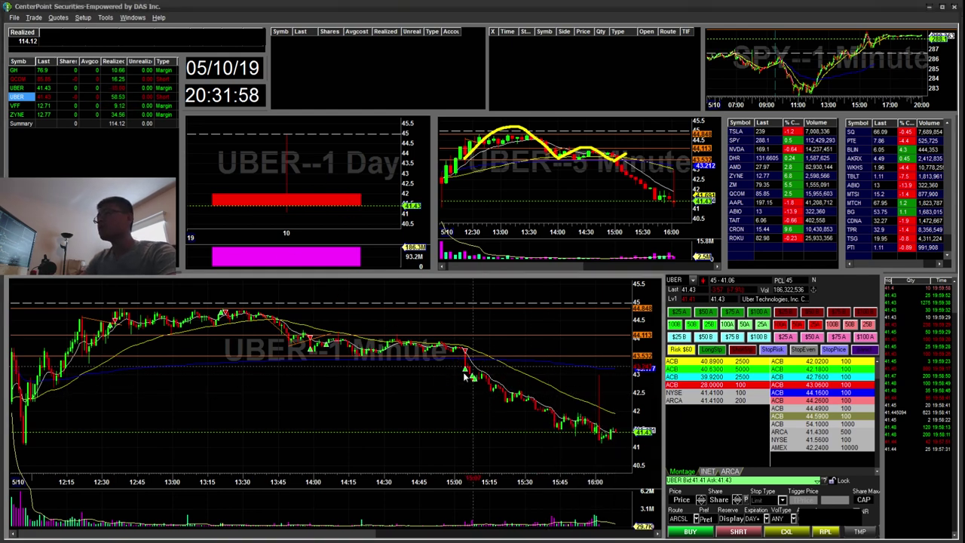
Step: Return UBER's main chart to the full-session 1-minute view and place a horizontal level at about 41.054 along the day's low
{"action": "scroll", "coordinate": [576, 420], "scroll_direction": "down", "scroll_amount": 2}
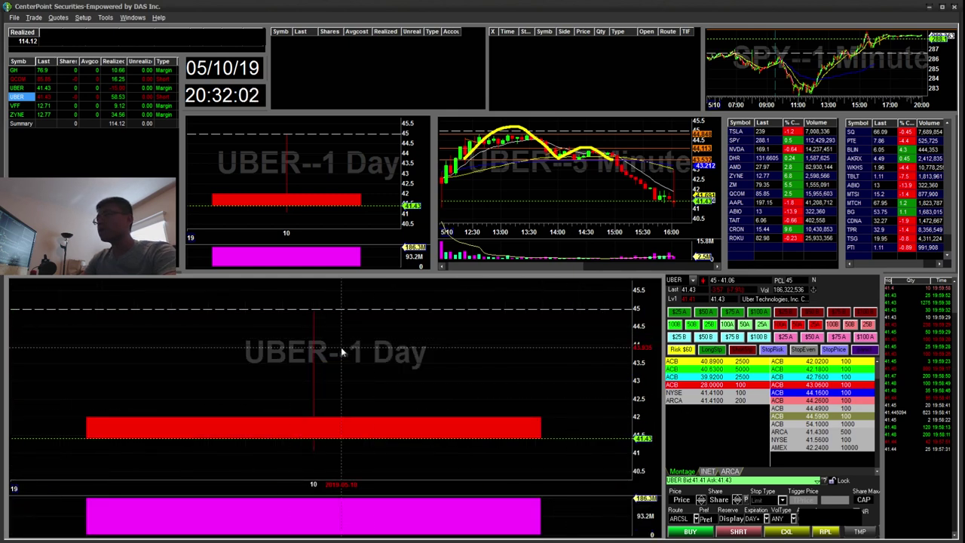
{"action": "key", "text": "1"}
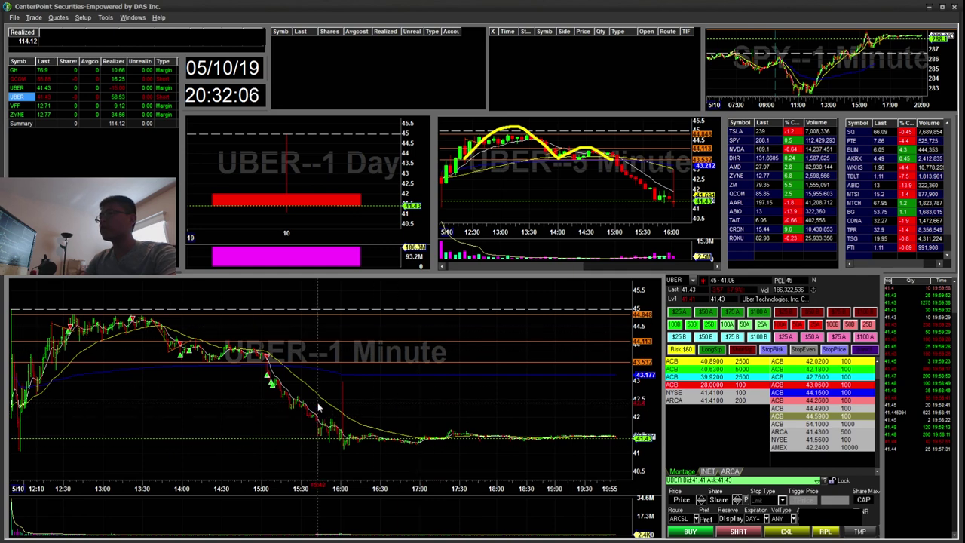
{"action": "key", "text": "ctrl+shift+3"}
{"action": "mouse_move", "coordinate": [374, 432]}
{"action": "left_mouse_down"}
{"action": "mouse_move", "coordinate": [282, 354]}
{"action": "mouse_move", "coordinate": [376, 424]}
{"action": "mouse_move", "coordinate": [356, 391]}
{"action": "left_mouse_up"}
{"action": "key", "text": "ctrl+z"}
{"action": "left_click_drag", "start_coordinate": [42, 318], "coordinate": [235, 324]}
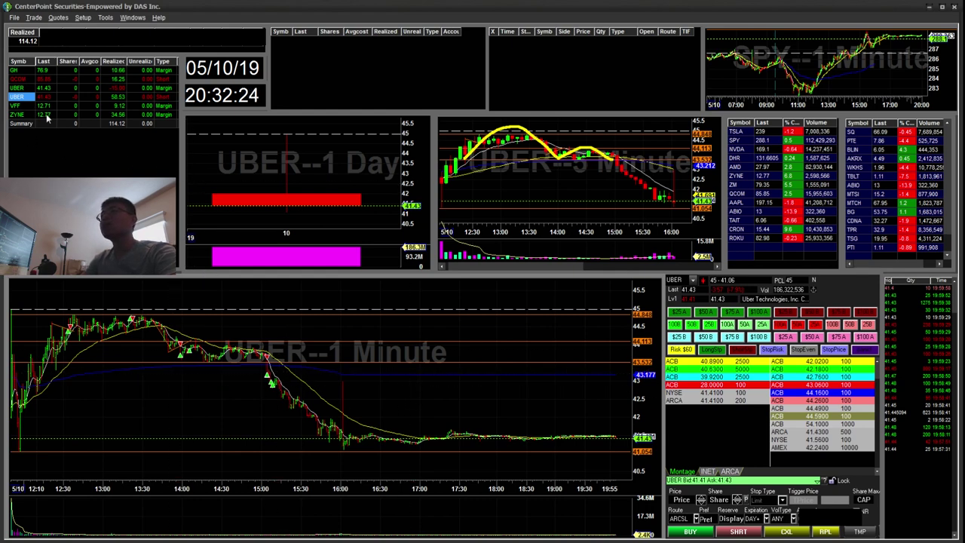
Step: Load VFF from the positions list, reframe it on about 08:45 to 13:15, and place a horizontal level at the morning high
{"action": "left_click", "coordinate": [25, 106]}
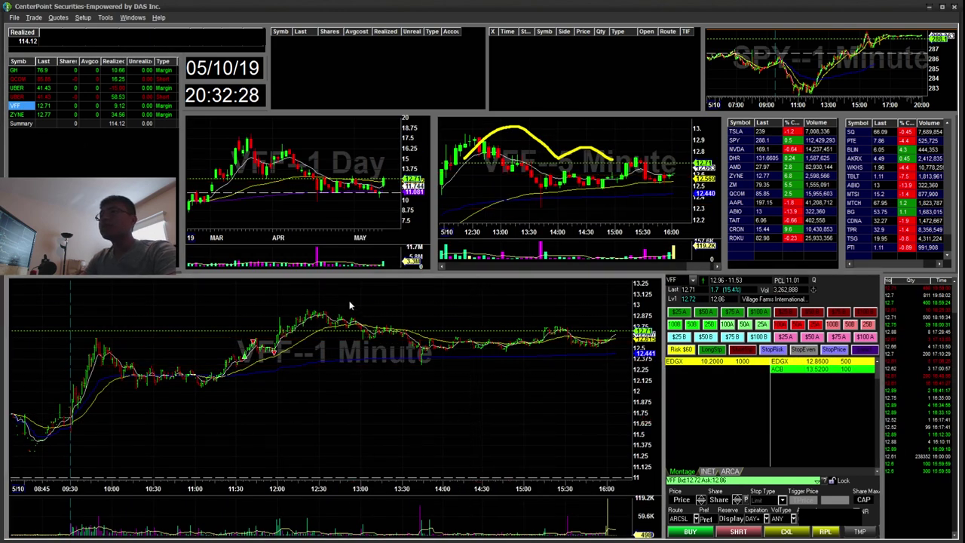
{"action": "left_click_drag", "start_coordinate": [382, 295], "coordinate": [190, 405]}
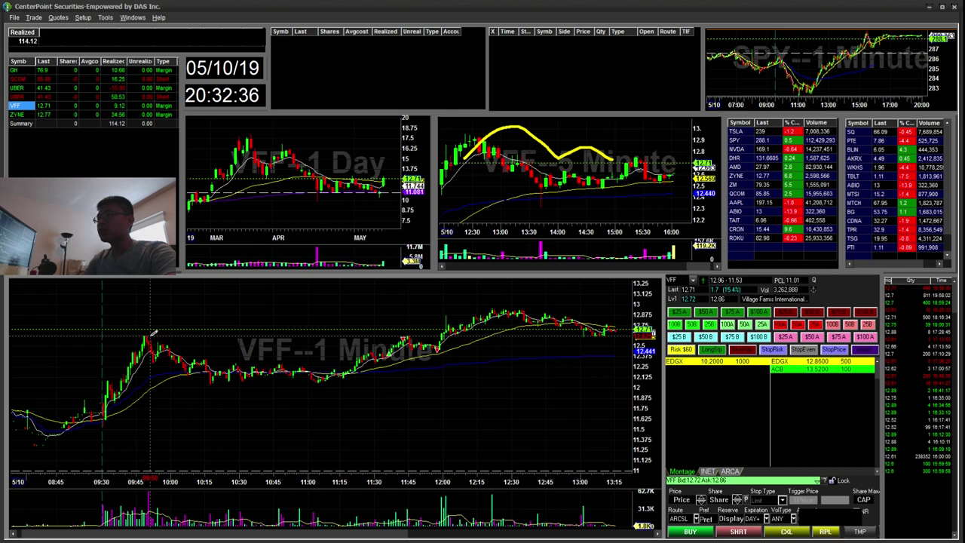
{"action": "left_click_drag", "start_coordinate": [505, 349], "coordinate": [594, 336]}
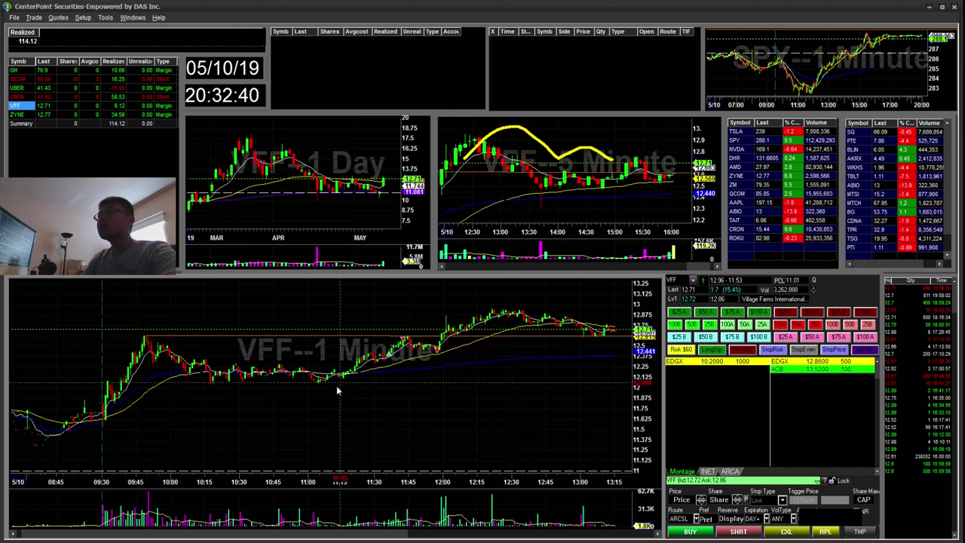
{"action": "key", "text": "Escape"}
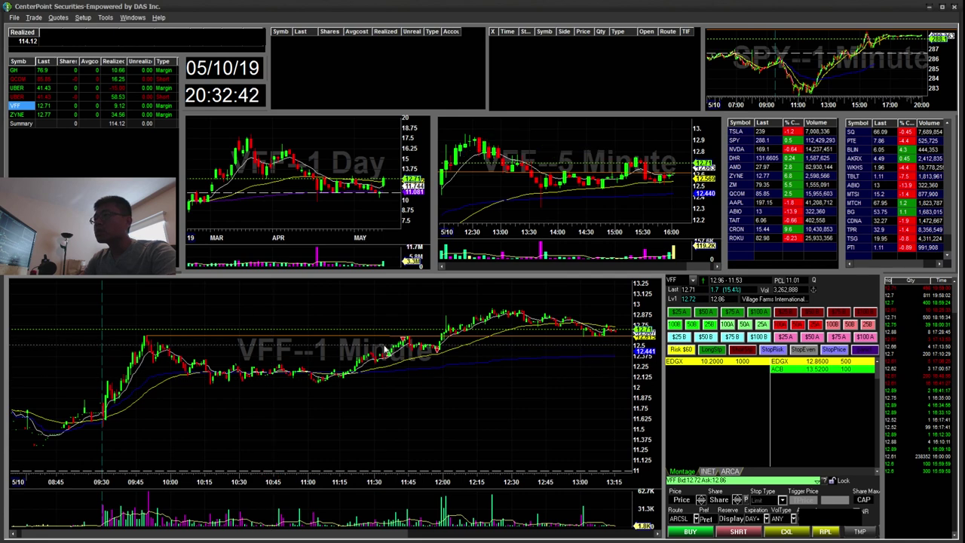
Step: Draw a falling trendline from VFF's morning high and add a horizontal level at about 12.298
{"action": "left_click_drag", "start_coordinate": [147, 334], "coordinate": [441, 356]}
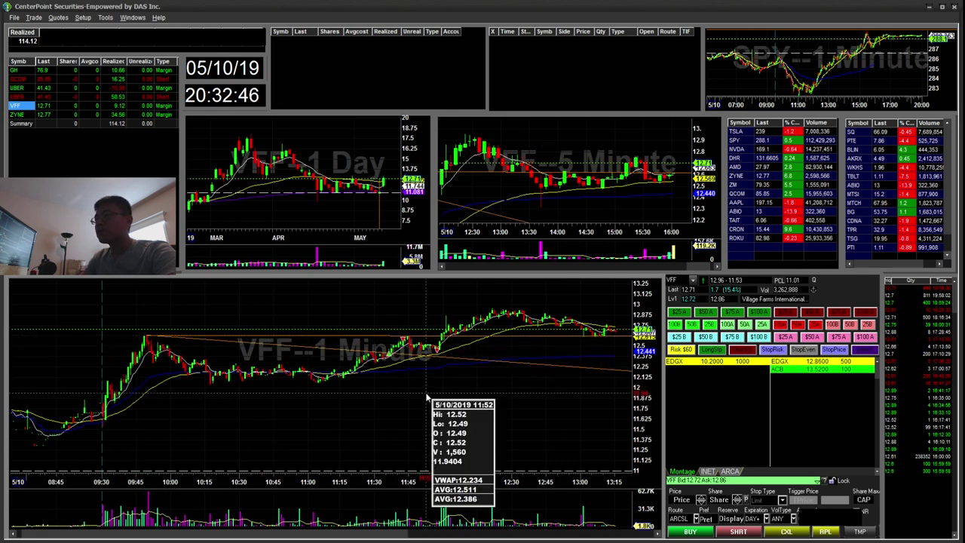
{"action": "left_click", "coordinate": [242, 365]}
{"action": "key", "text": "Delete"}
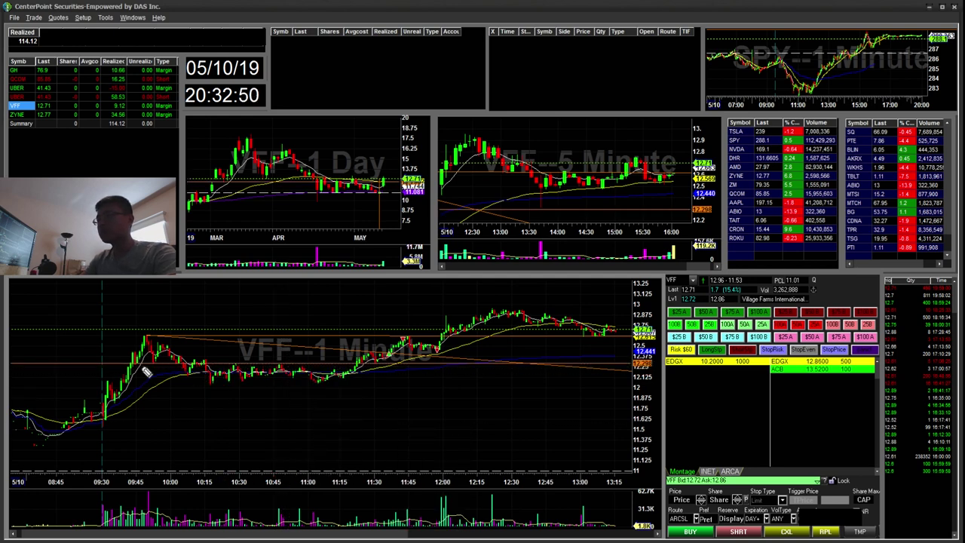
Step: Trace VFF's pullback from the morning high and its base in yellow, and mark the prices near 11:35
{"action": "left_click_drag", "start_coordinate": [146, 341], "coordinate": [161, 365]}
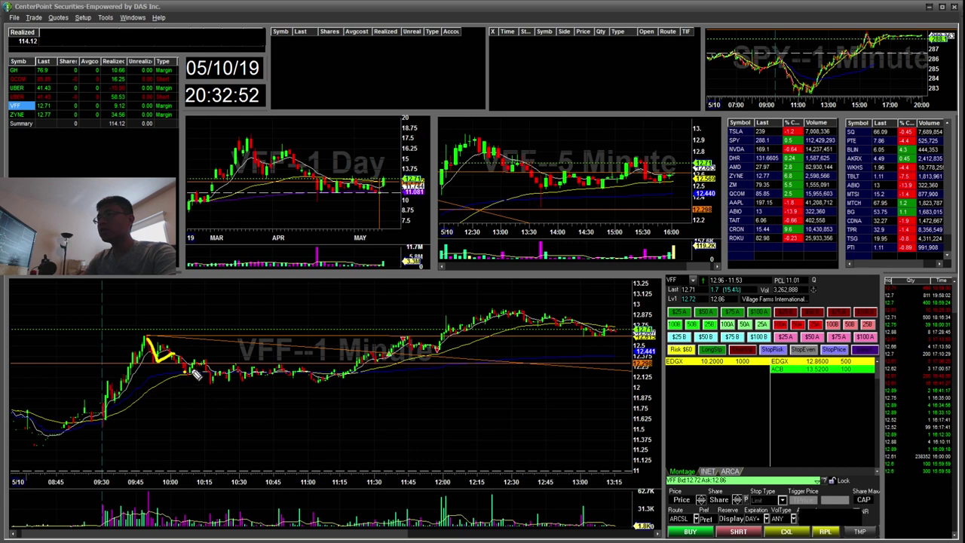
{"action": "mouse_move", "coordinate": [223, 387]}
{"action": "left_mouse_down"}
{"action": "mouse_move", "coordinate": [347, 377]}
{"action": "mouse_move", "coordinate": [317, 385]}
{"action": "left_mouse_up"}
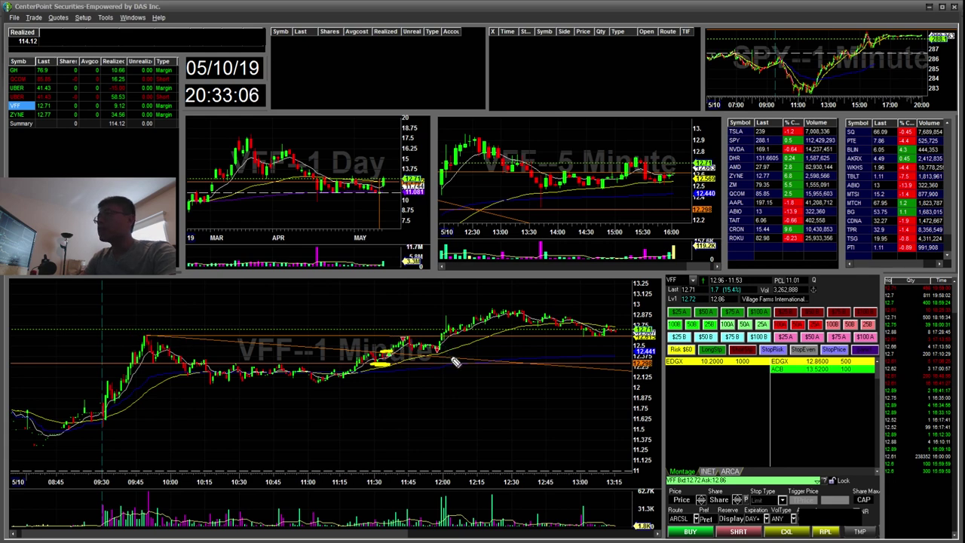
{"action": "key", "text": "ctrl+shift+2"}
{"action": "left_click", "coordinate": [434, 395]}
Step: Switch the VFF chart to 5 minutes, focus on 5/10 until about 12:30, and trace the 12:00 dip and following rise in yellow
{"action": "key", "text": "F5"}
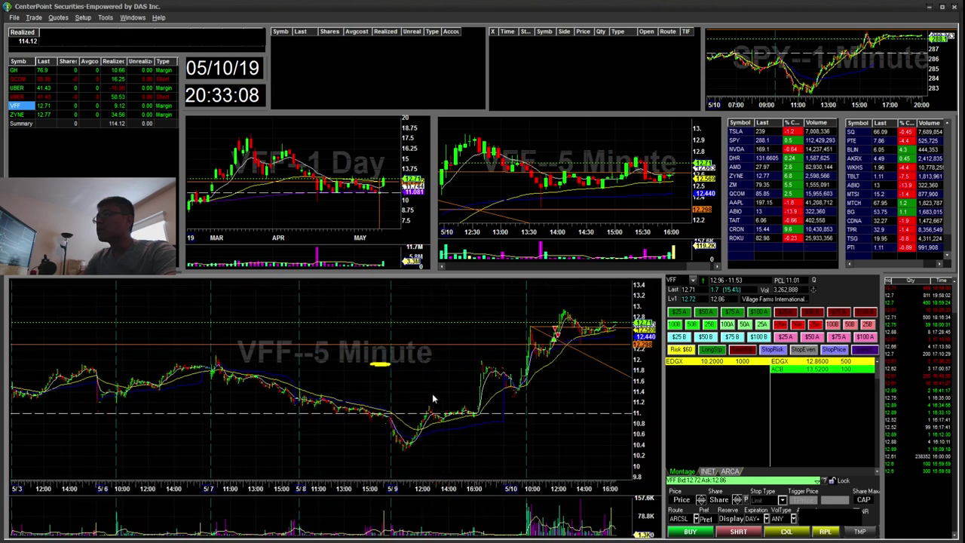
{"action": "scroll", "coordinate": [435, 395], "scroll_direction": "up", "scroll_amount": 5}
{"action": "left_click_drag", "start_coordinate": [407, 306], "coordinate": [233, 420]}
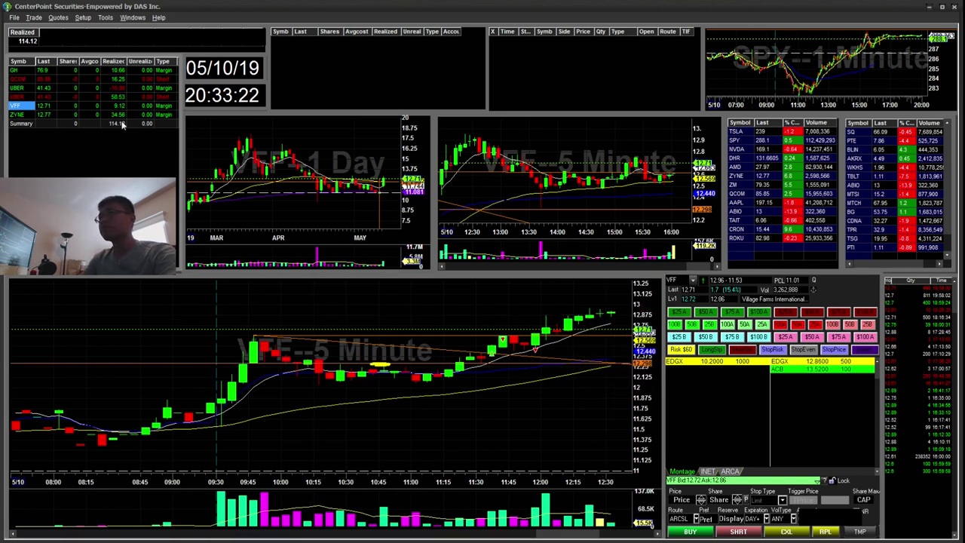
{"action": "mouse_move", "coordinate": [518, 332]}
{"action": "left_mouse_down"}
{"action": "mouse_move", "coordinate": [479, 329]}
{"action": "mouse_move", "coordinate": [509, 348]}
{"action": "mouse_move", "coordinate": [513, 338]}
{"action": "left_mouse_up"}
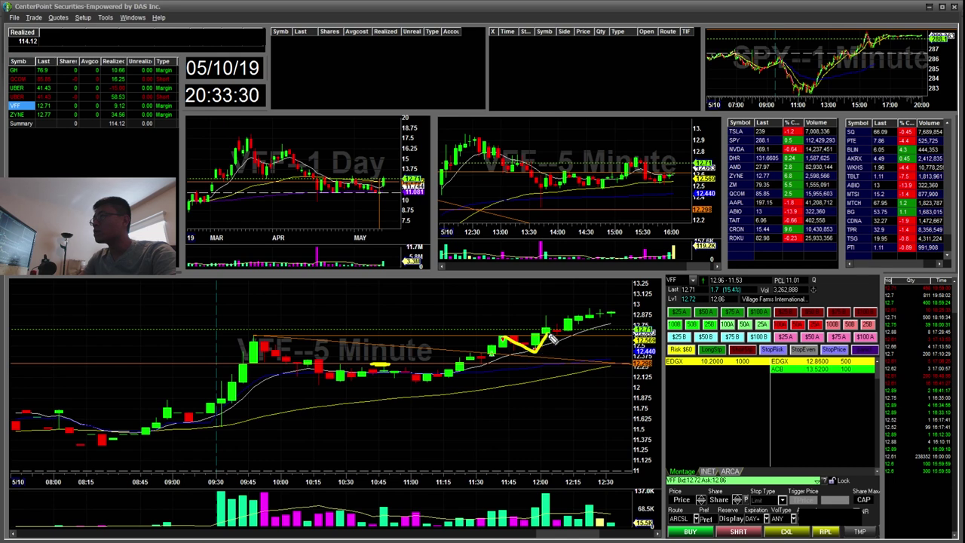
{"action": "left_click_drag", "start_coordinate": [562, 332], "coordinate": [599, 305]}
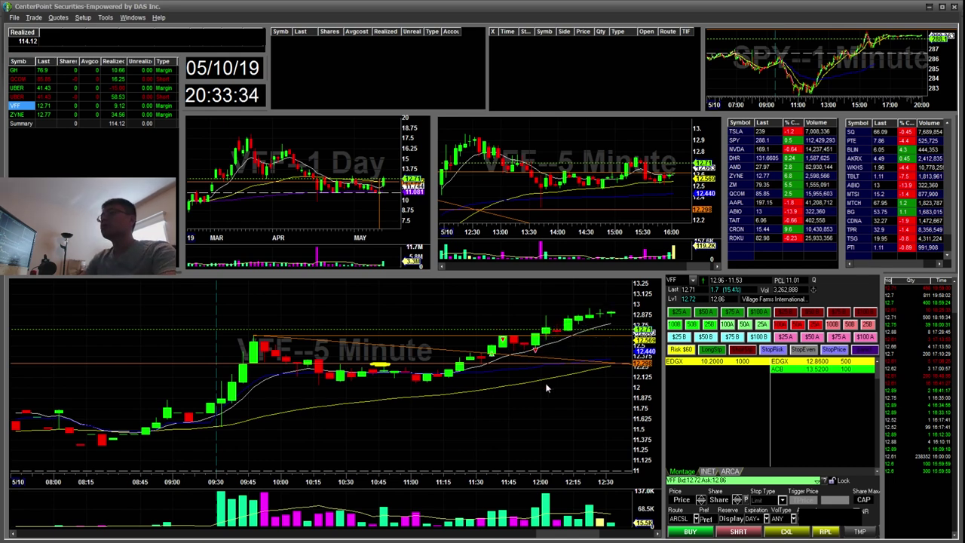
Step: Return the VFF chart to 1 minute for the full day, and load ZYNE from the positions list
{"action": "scroll", "coordinate": [541, 359], "scroll_direction": "down", "scroll_amount": 5}
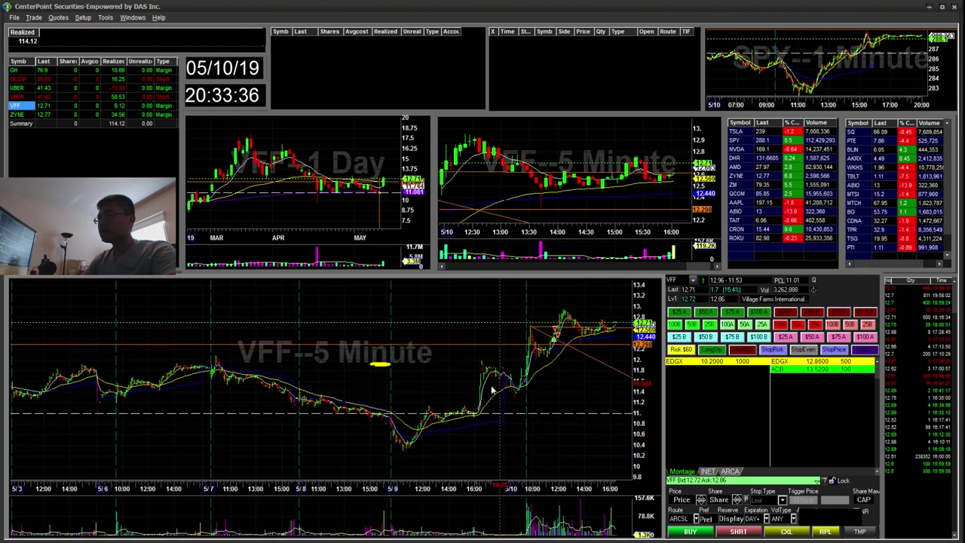
{"action": "key", "text": "F1"}
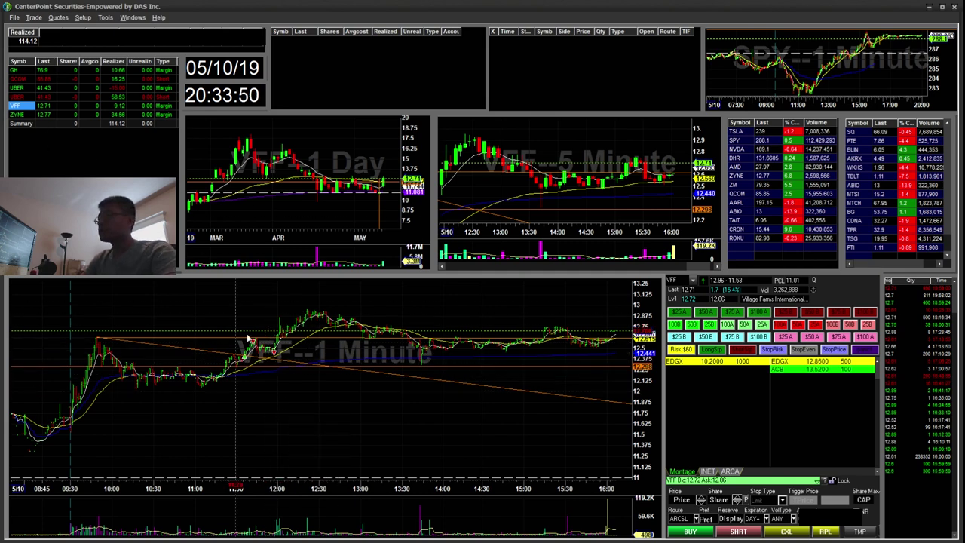
{"action": "left_click", "coordinate": [23, 115]}
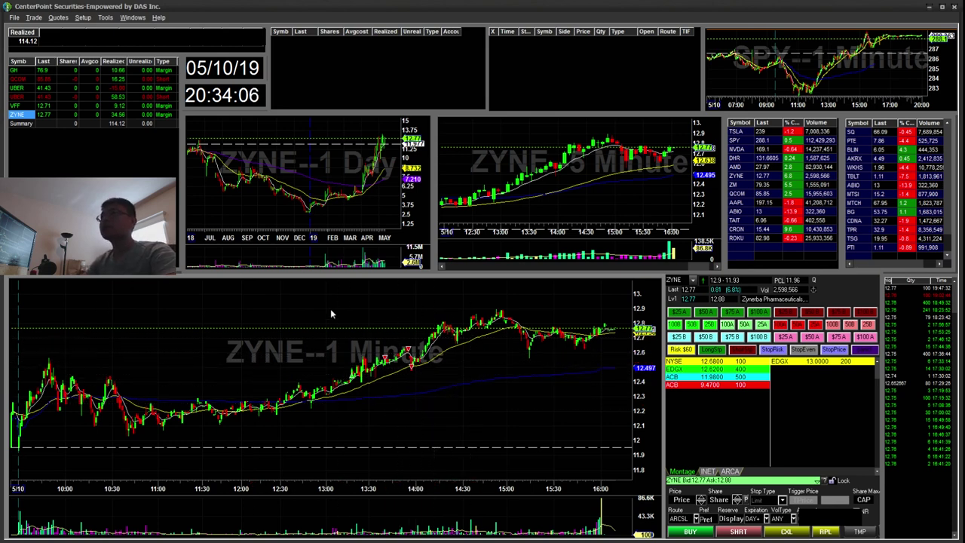
Step: Draw a trial trendline from ZYNE's morning high, switch the chart to 5 minutes and remove the line
{"action": "left_click", "coordinate": [47, 359]}
{"action": "left_click_drag", "start_coordinate": [454, 380], "coordinate": [476, 389]}
{"action": "key", "text": "F5"}
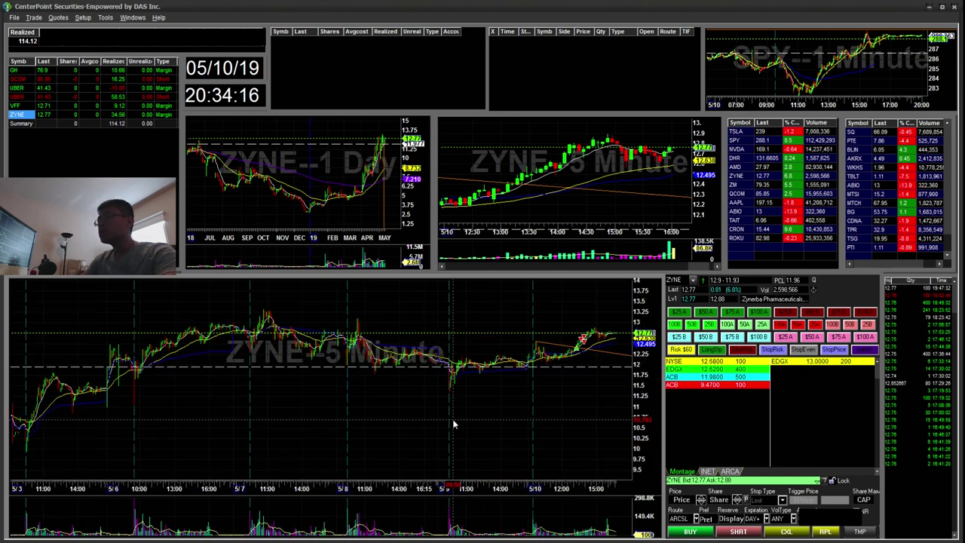
{"action": "key", "text": "Delete"}
{"action": "key", "text": "alt+t"}
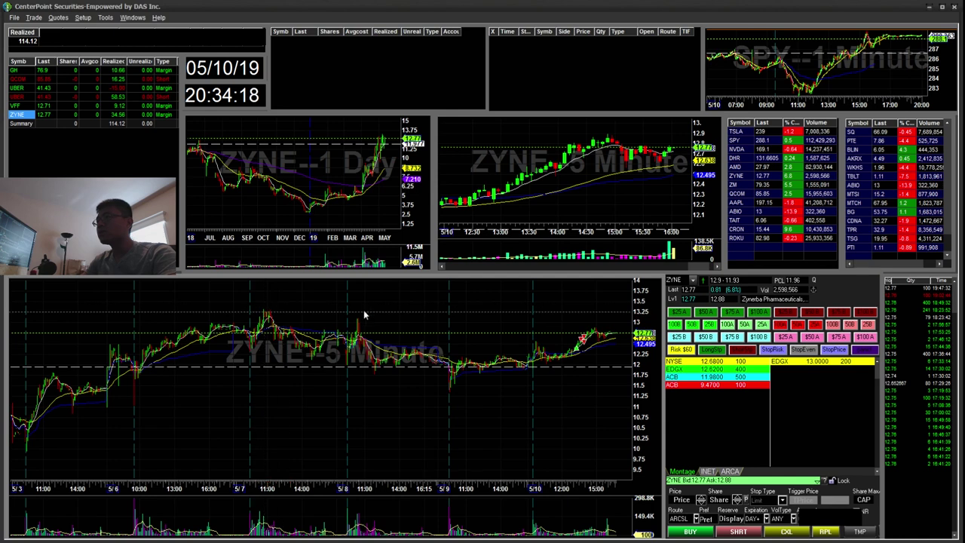
Step: Draw a falling trendline from ZYNE's 5/8 high past the 5/10 morning high, and sketch the rounded bottom beneath it in yellow
{"action": "left_click_drag", "start_coordinate": [359, 317], "coordinate": [610, 351]}
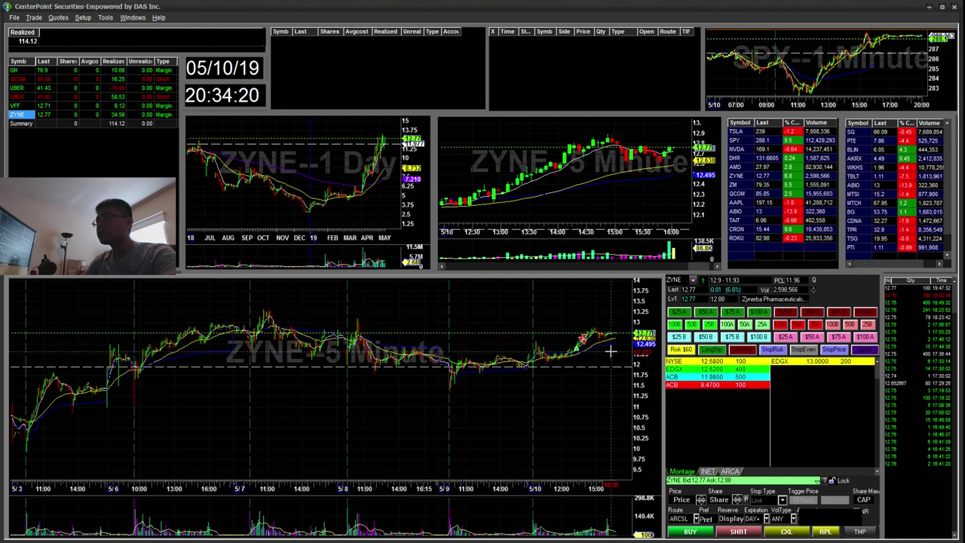
{"action": "key", "text": "ctrl+shift+3"}
{"action": "mouse_move", "coordinate": [360, 319]}
{"action": "left_mouse_down"}
{"action": "mouse_move", "coordinate": [428, 391]}
{"action": "mouse_move", "coordinate": [567, 371]}
{"action": "left_mouse_up"}
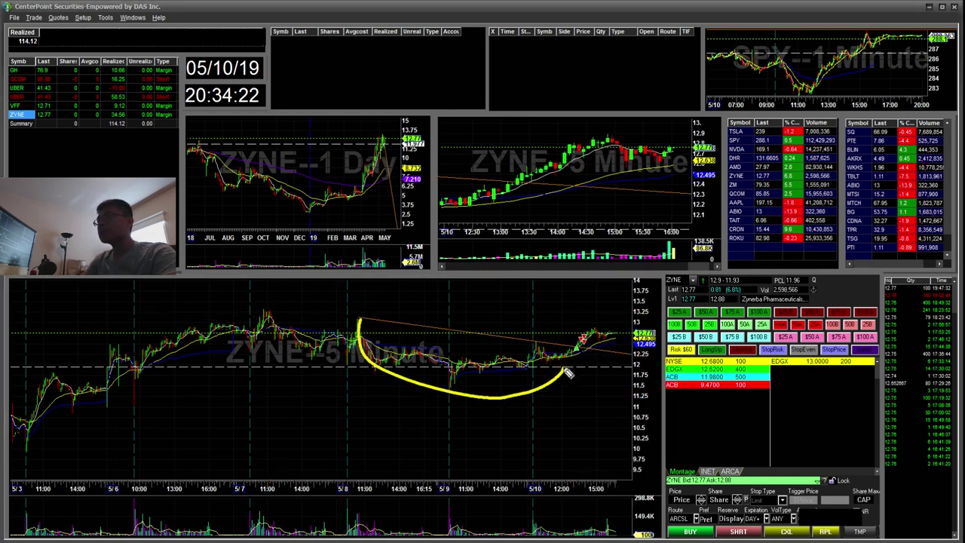
{"action": "mouse_move", "coordinate": [360, 330]}
{"action": "left_mouse_down"}
{"action": "mouse_move", "coordinate": [483, 377]}
{"action": "mouse_move", "coordinate": [534, 345]}
{"action": "mouse_move", "coordinate": [570, 356]}
{"action": "left_mouse_up"}
{"action": "key", "text": "ctrl+shift+6"}
{"action": "key", "text": "ctrl+shift+1"}
Step: Reframe ZYNE's 5-minute chart on 5/9 and 5/10, and circle the entry near 13:20 and the exits before 14:00 in yellow
{"action": "scroll", "coordinate": [549, 391], "scroll_direction": "up", "scroll_amount": 2}
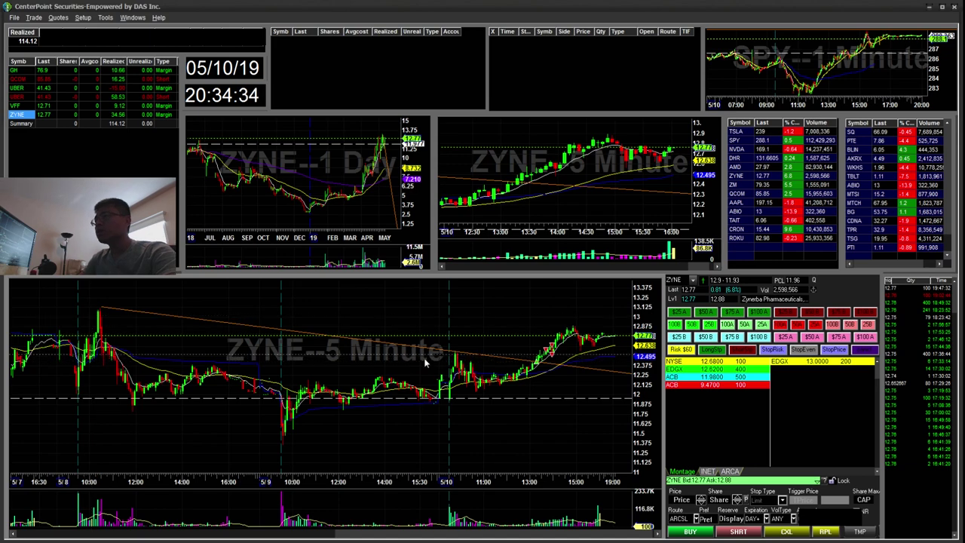
{"action": "scroll", "coordinate": [522, 396], "scroll_direction": "up", "scroll_amount": 3}
{"action": "scroll", "coordinate": [407, 390], "scroll_direction": "down", "scroll_amount": 1}
{"action": "left_click_drag", "start_coordinate": [463, 359], "coordinate": [461, 360]}
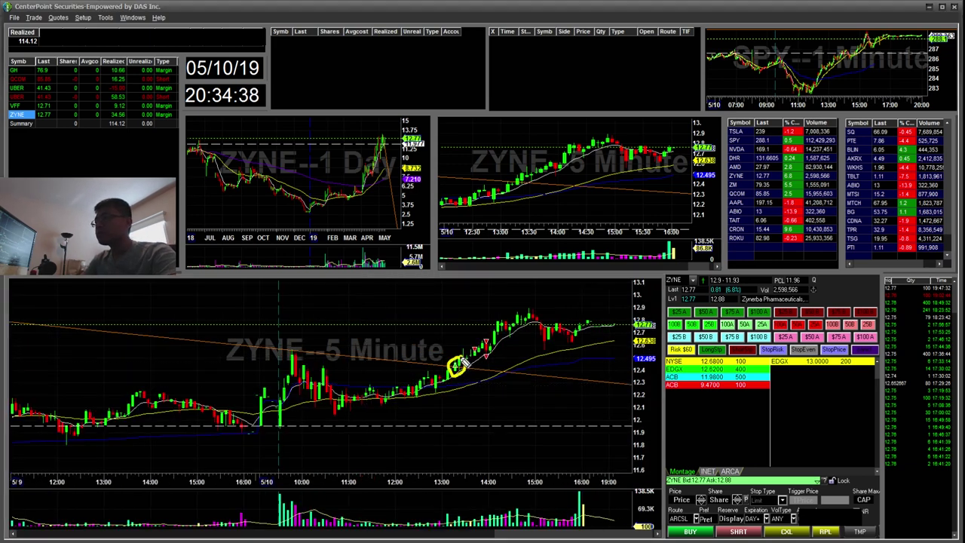
{"action": "left_click", "coordinate": [488, 343]}
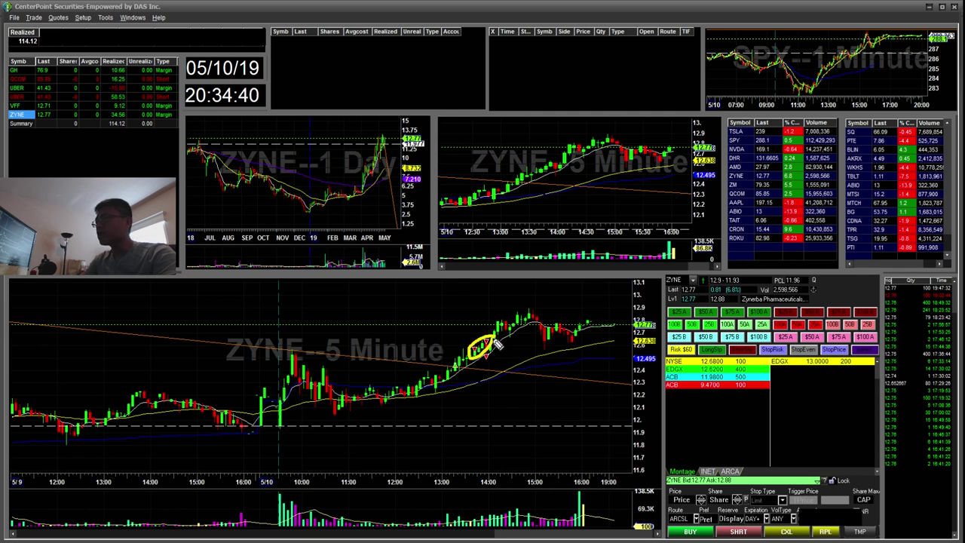
Step: Enlarge the 5/10 session, circle ZYNE's lower exit marker near 14:00, and draw a yellow stroke above the day's high
{"action": "scroll", "coordinate": [498, 351], "scroll_direction": "up", "scroll_amount": 2}
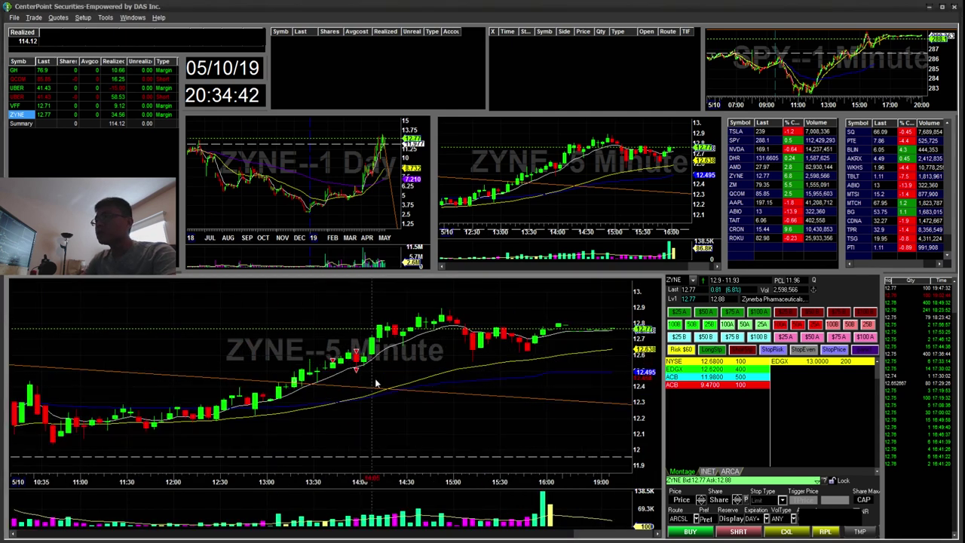
{"action": "left_click", "coordinate": [354, 366]}
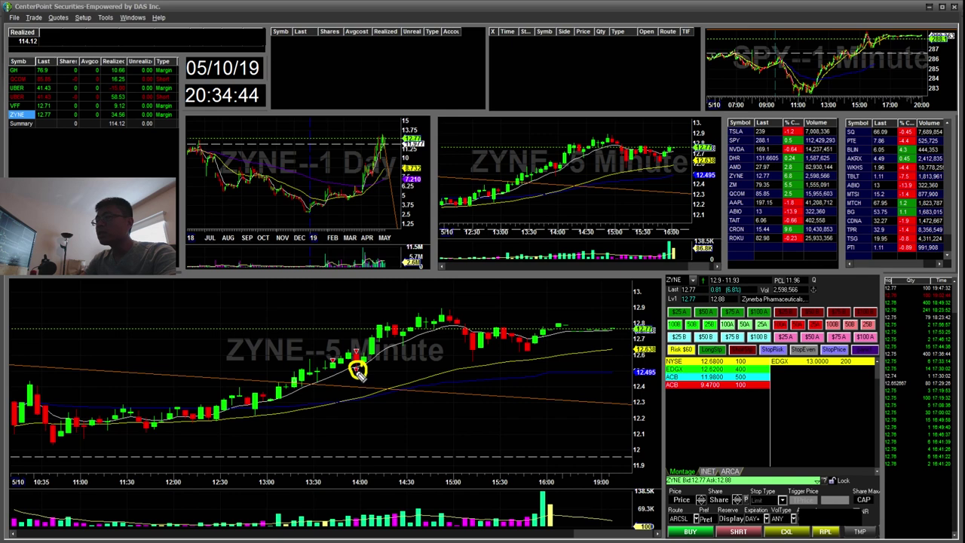
{"action": "left_click_drag", "start_coordinate": [408, 307], "coordinate": [493, 305]}
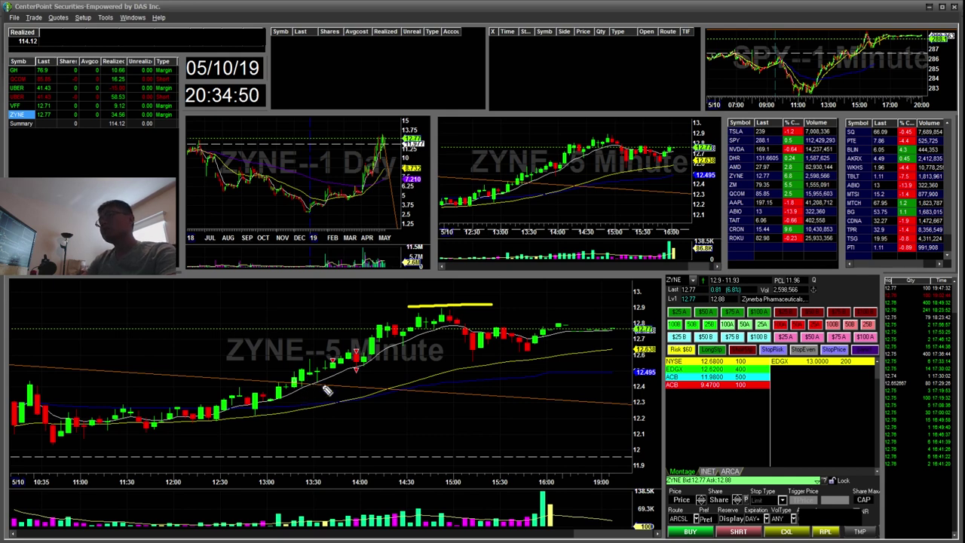
Step: Mark ZYNE's price near the 14:00 exit and a horizontal stroke at about 12.44 in yellow, and clear both marks
{"action": "mouse_move", "coordinate": [373, 359]}
{"action": "left_mouse_down"}
{"action": "mouse_move", "coordinate": [350, 368]}
{"action": "mouse_move", "coordinate": [369, 358]}
{"action": "left_mouse_up"}
{"action": "key", "text": "ctrl+z"}
{"action": "left_click_drag", "start_coordinate": [289, 380], "coordinate": [400, 379]}
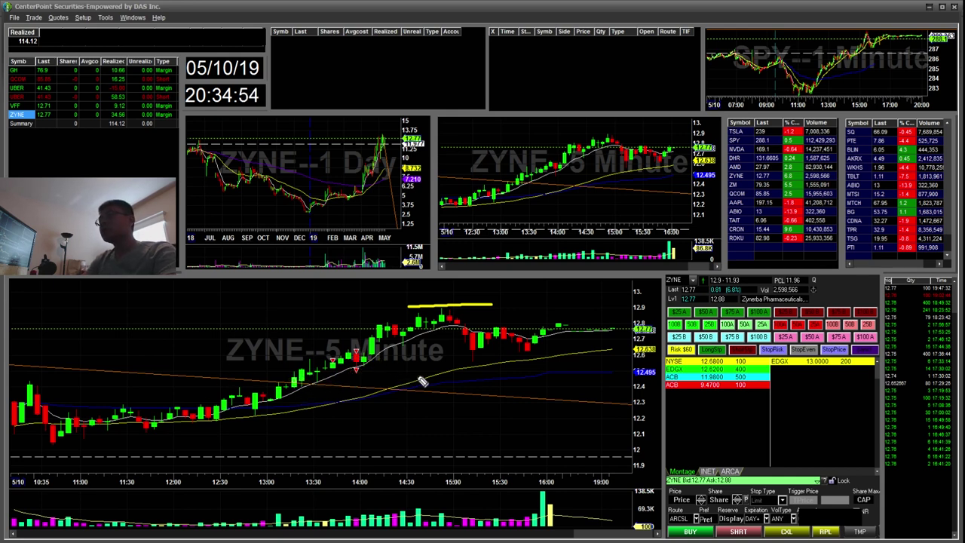
Step: Compare ZYNE's 5-minute chart back to 5/3 with the 5/10 session, and trace the price around the 14:00 exit markers
{"action": "scroll", "coordinate": [454, 373], "scroll_direction": "down", "scroll_amount": 3}
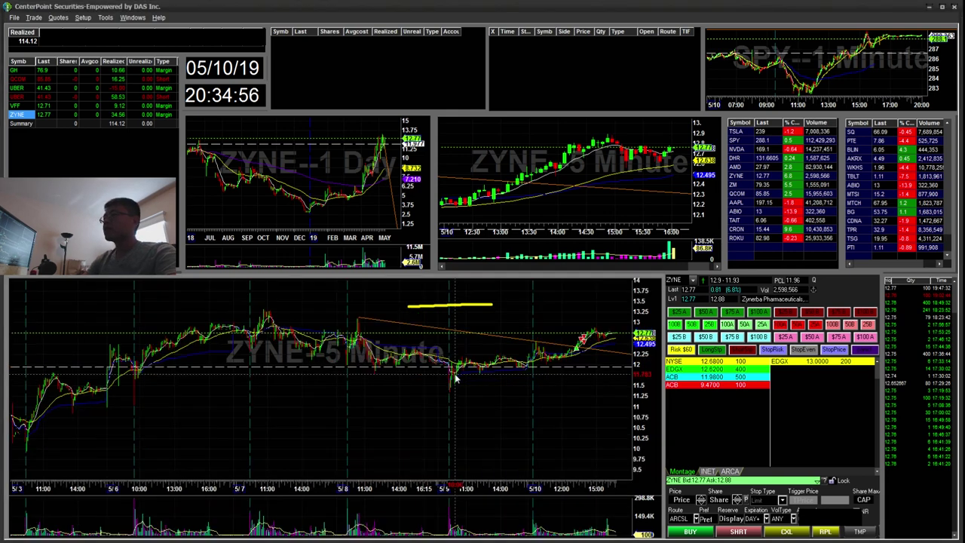
{"action": "key", "text": "F3"}
{"action": "key", "text": "F2"}
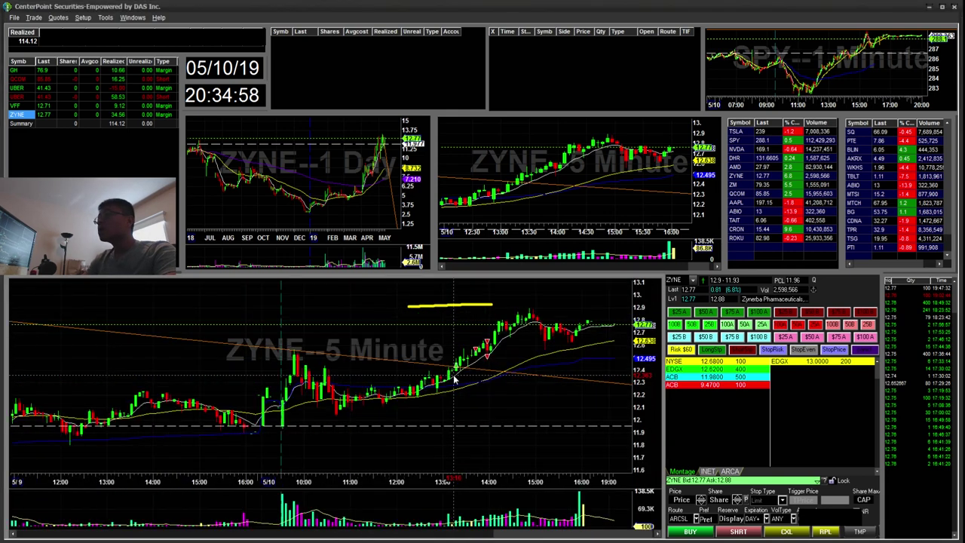
{"action": "scroll", "coordinate": [454, 380], "scroll_direction": "up", "scroll_amount": 5}
{"action": "scroll", "coordinate": [453, 382], "scroll_direction": "down", "scroll_amount": 2}
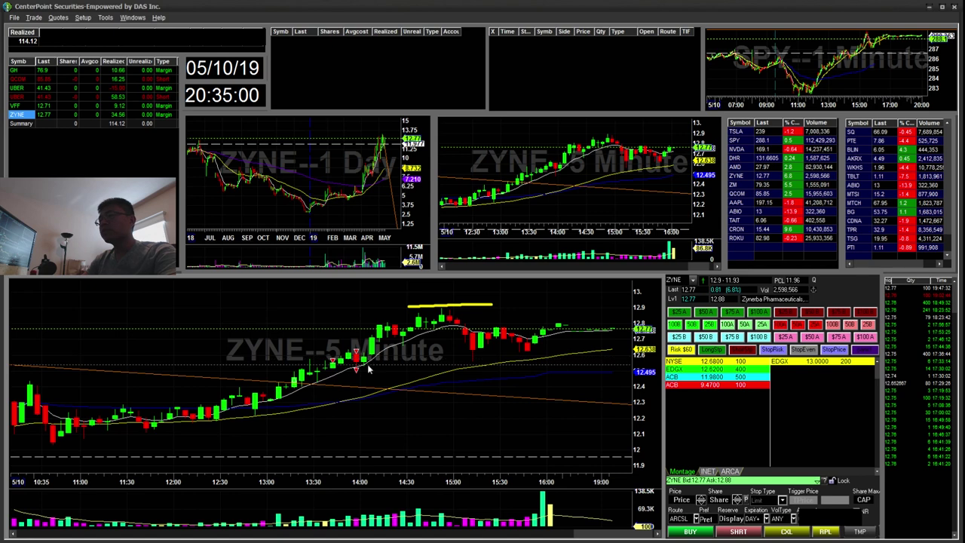
{"action": "mouse_move", "coordinate": [365, 359]}
{"action": "left_mouse_down"}
{"action": "mouse_move", "coordinate": [340, 366]}
{"action": "mouse_move", "coordinate": [365, 355]}
{"action": "left_mouse_up"}
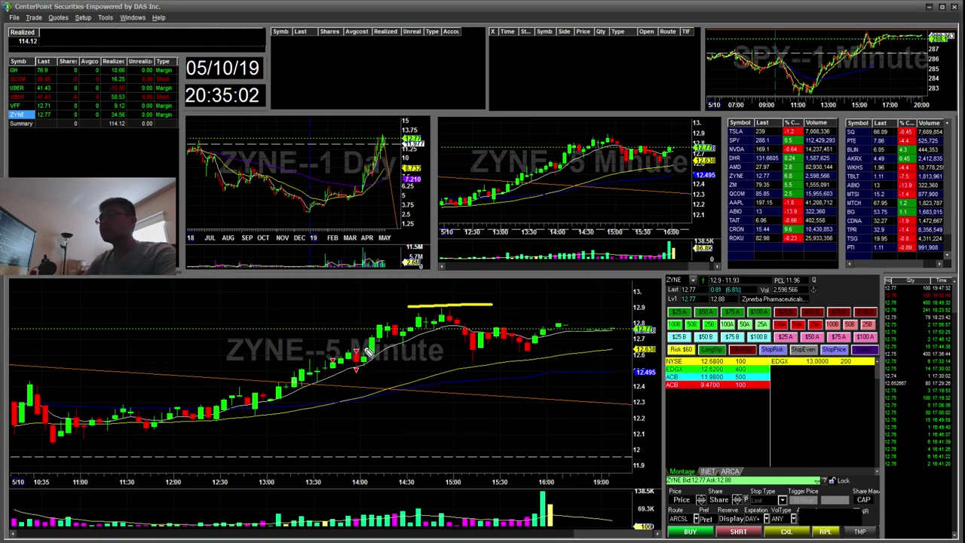
{"action": "mouse_move", "coordinate": [368, 345]}
{"action": "left_mouse_down"}
{"action": "mouse_move", "coordinate": [347, 374]}
{"action": "mouse_move", "coordinate": [369, 356]}
{"action": "mouse_move", "coordinate": [358, 364]}
{"action": "left_mouse_up"}
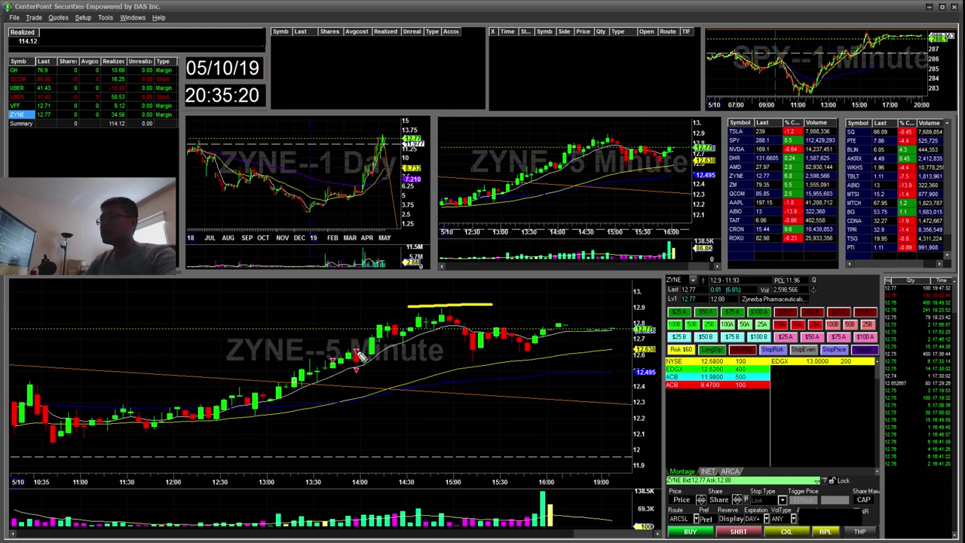
Step: Sketch two possible ZYNE breakdown paths from the 14:00 exit markers through horizontal strokes at about 12.5 in yellow, and clear them
{"action": "mouse_move", "coordinate": [340, 357]}
{"action": "left_mouse_down"}
{"action": "mouse_move", "coordinate": [353, 350]}
{"action": "mouse_move", "coordinate": [357, 368]}
{"action": "mouse_move", "coordinate": [371, 361]}
{"action": "mouse_move", "coordinate": [401, 412]}
{"action": "left_mouse_up"}
{"action": "key", "text": "ctrl+z"}
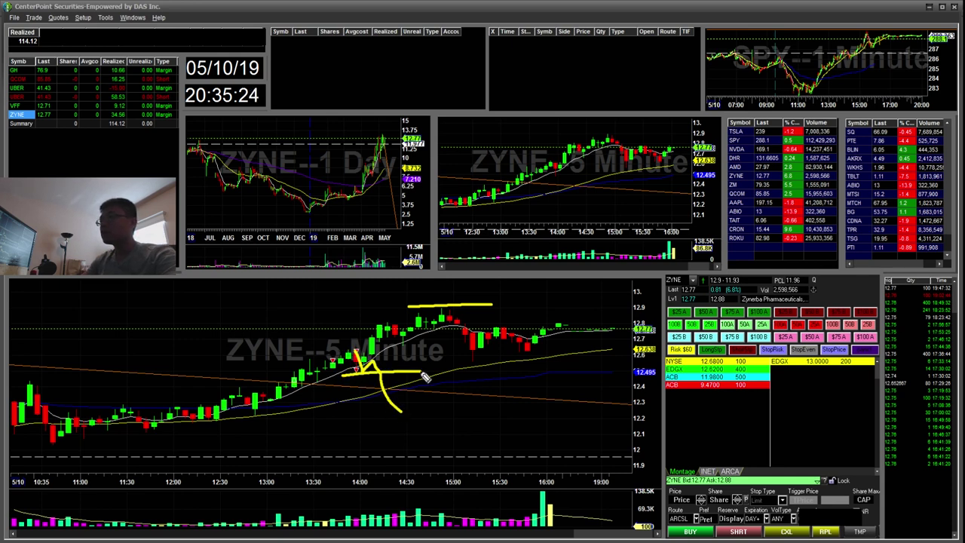
{"action": "key", "text": "ctrl+z"}
{"action": "mouse_move", "coordinate": [355, 351]}
{"action": "left_mouse_down"}
{"action": "mouse_move", "coordinate": [382, 351]}
{"action": "mouse_move", "coordinate": [392, 375]}
{"action": "mouse_move", "coordinate": [457, 373]}
{"action": "mouse_move", "coordinate": [406, 398]}
{"action": "left_mouse_up"}
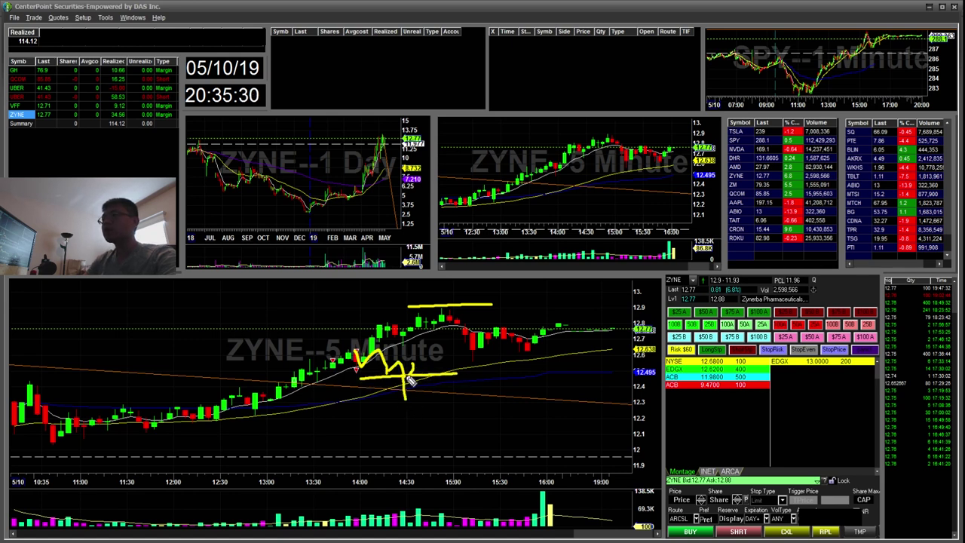
{"action": "key", "text": "ctrl+z"}
{"action": "key", "text": "ctrl+z"}
{"action": "key", "text": "ctrl+z"}
{"action": "key", "text": "ctrl+z"}
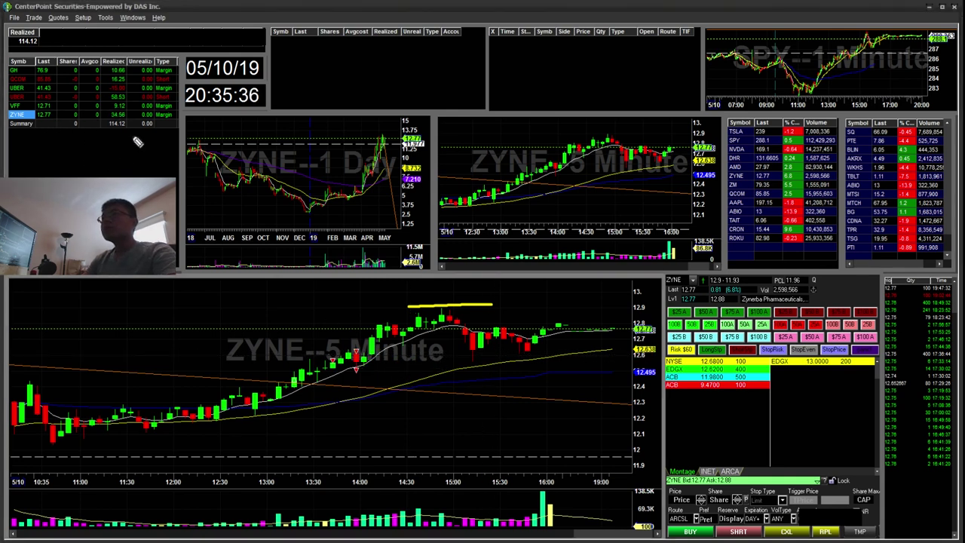
Step: Clear the yellow marks, including the stroke above the day's high, and reframe ZYNE's 5-minute chart on 5/9 and 5/10
{"action": "mouse_move", "coordinate": [143, 132]}
{"action": "left_mouse_down"}
{"action": "mouse_move", "coordinate": [87, 130]}
{"action": "mouse_move", "coordinate": [150, 143]}
{"action": "left_mouse_up"}
{"action": "key", "text": "ctrl+z"}
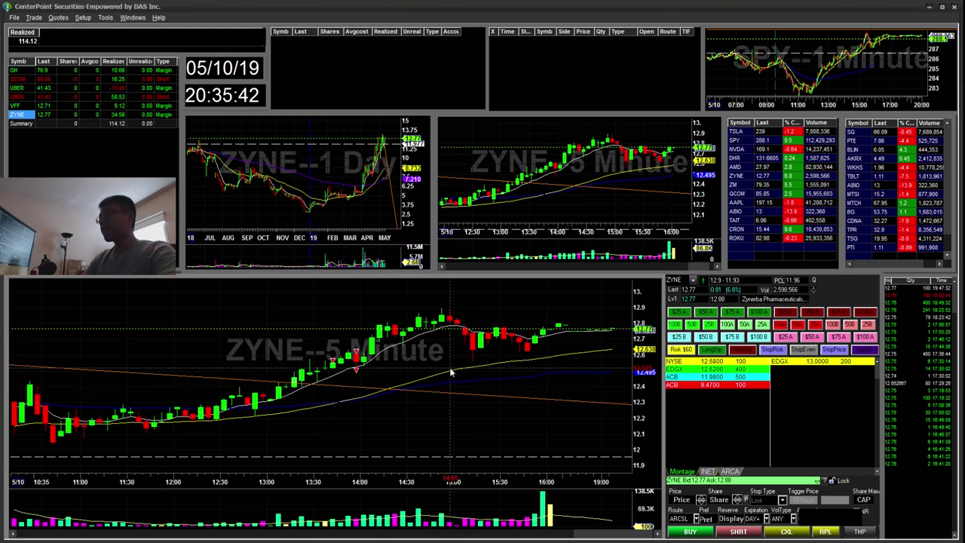
{"action": "scroll", "coordinate": [362, 336], "scroll_direction": "down", "scroll_amount": 5}
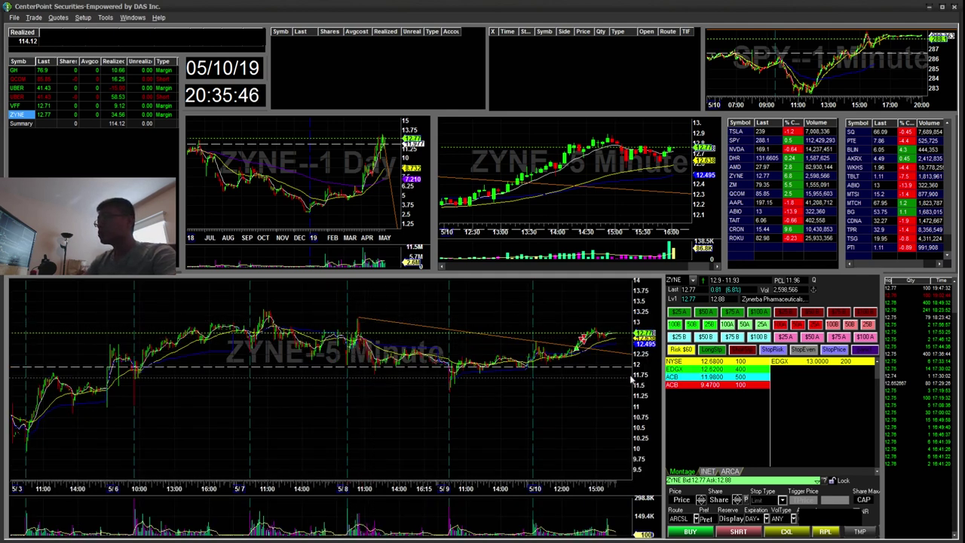
{"action": "scroll", "coordinate": [527, 413], "scroll_direction": "up", "scroll_amount": 3}
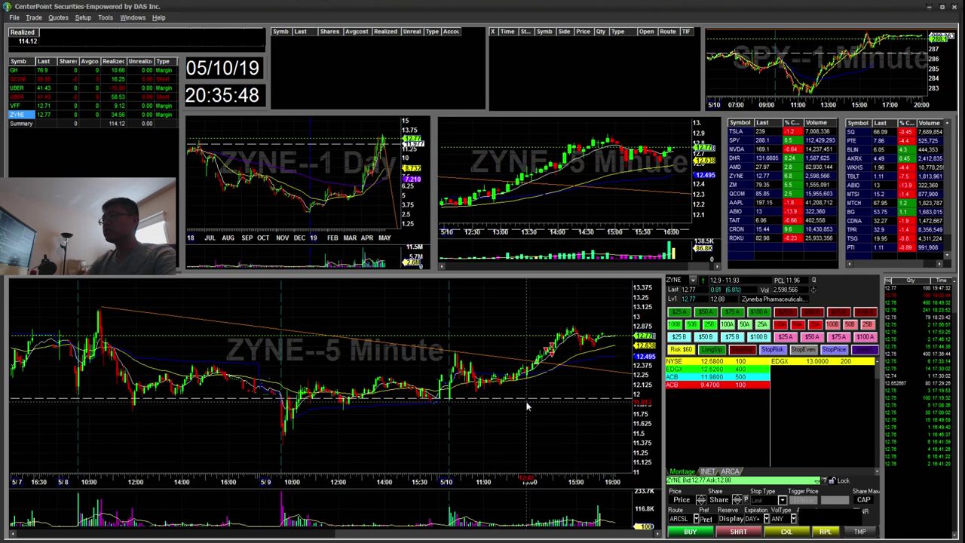
{"action": "scroll", "coordinate": [489, 413], "scroll_direction": "up", "scroll_amount": 2}
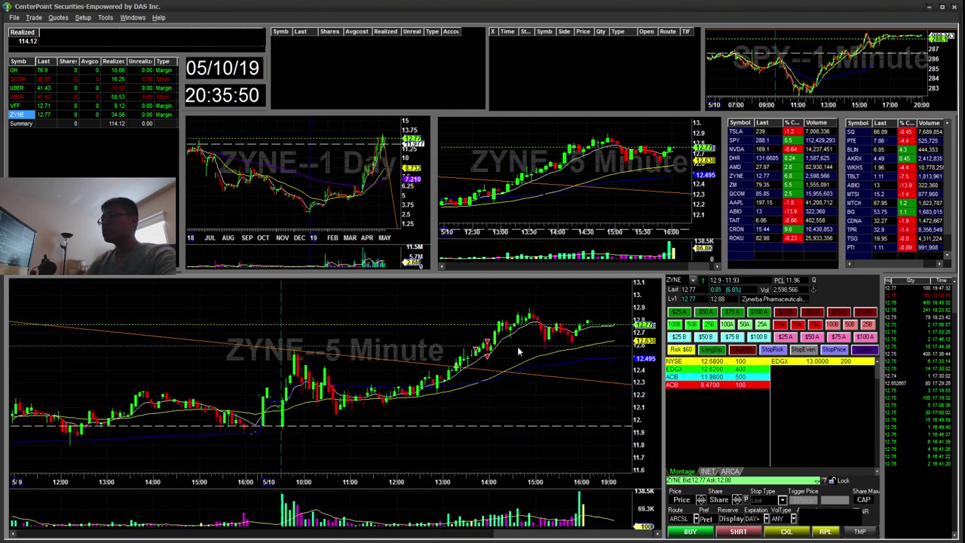
Step: Check the Double-click to trade option in the chart settings, and load 12.73 and 12.2 from the chart as the order price
{"action": "right_click", "coordinate": [485, 316]}
{"action": "left_click", "coordinate": [513, 325]}
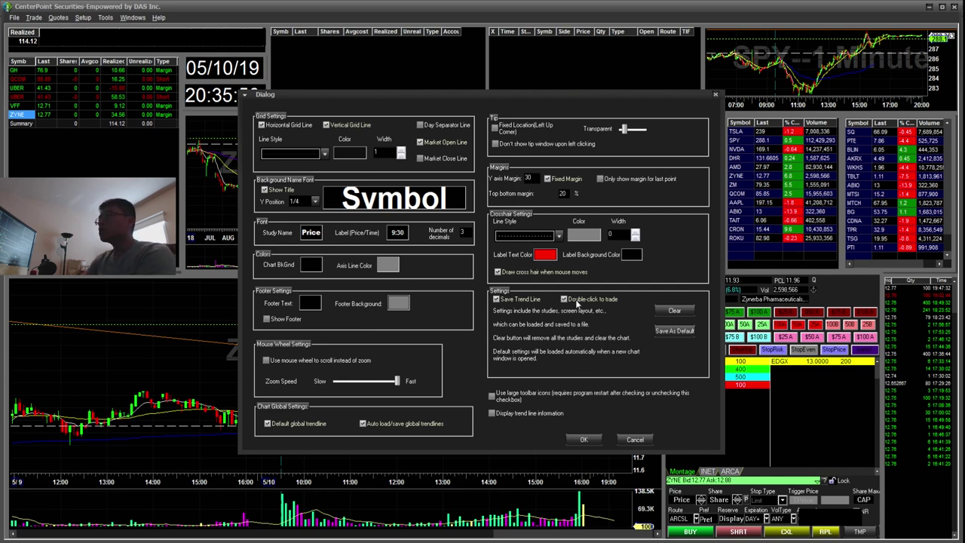
{"action": "left_click", "coordinate": [580, 439]}
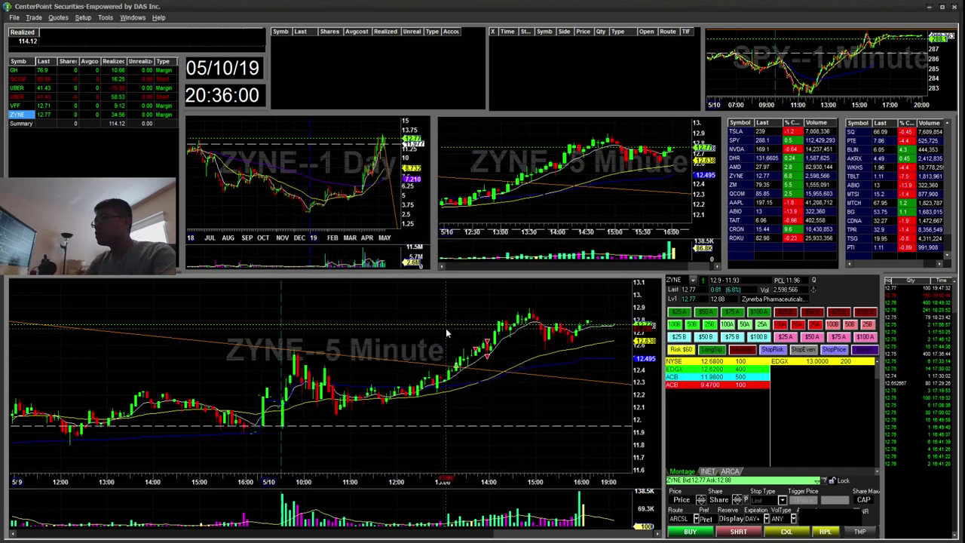
{"action": "left_click", "coordinate": [446, 328]}
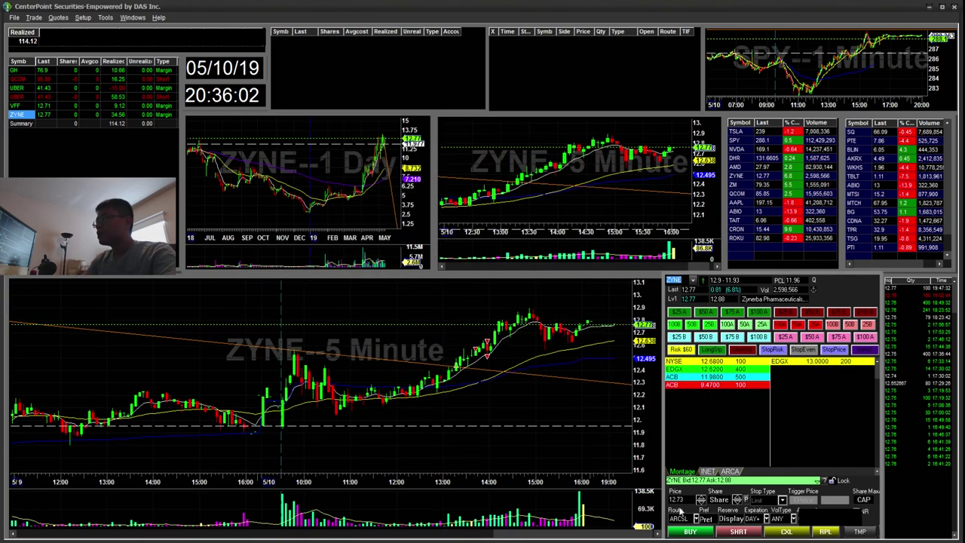
{"action": "left_click", "coordinate": [498, 397]}
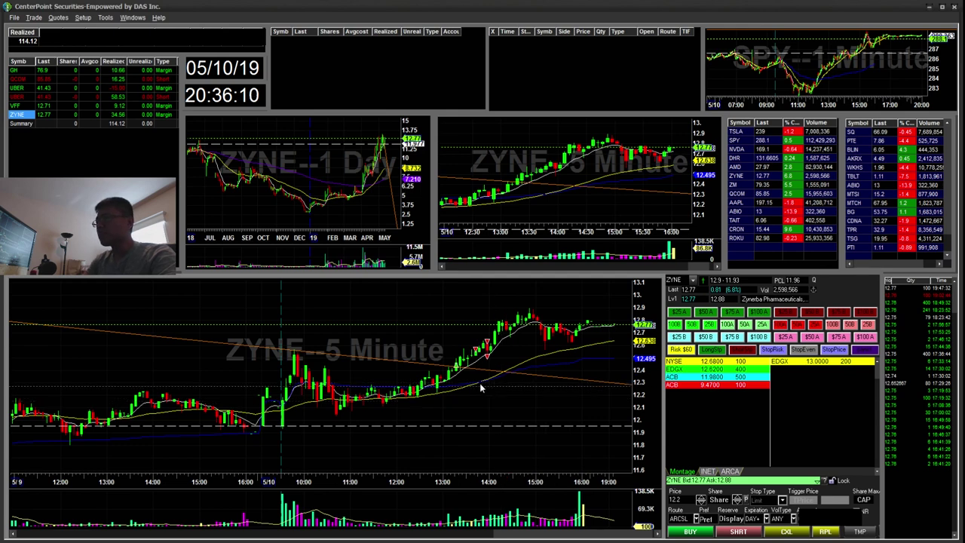
Step: Enlarge the 5/10 session and examine the script of the Risk $60 order button, leaving it unedited
{"action": "scroll", "coordinate": [459, 415], "scroll_direction": "up", "scroll_amount": 2}
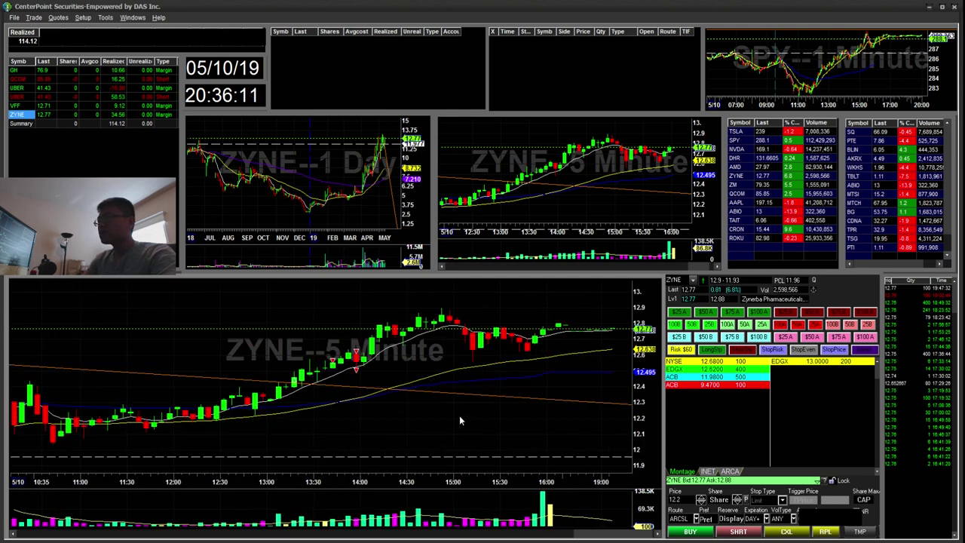
{"action": "right_click", "coordinate": [682, 353]}
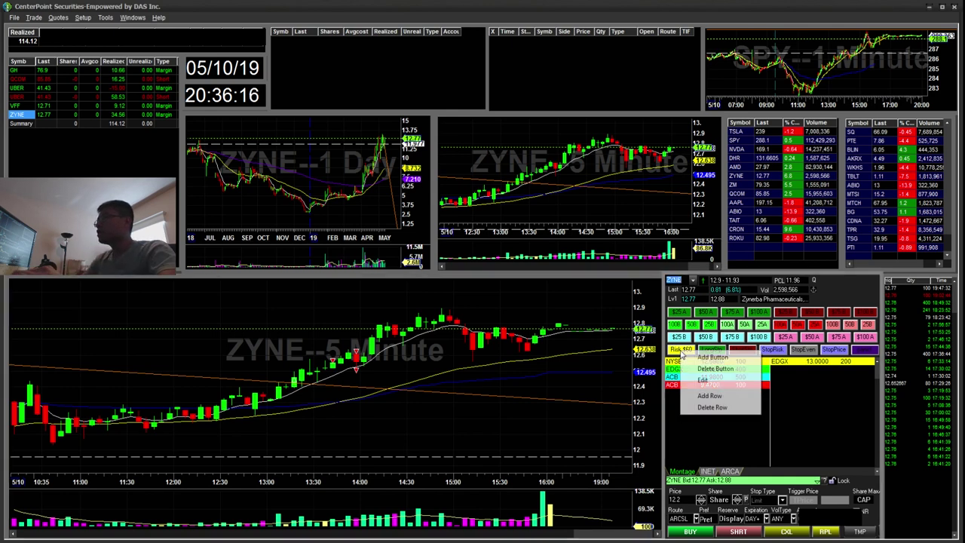
{"action": "left_click", "coordinate": [703, 382]}
{"action": "left_click_drag", "start_coordinate": [441, 262], "coordinate": [394, 264]}
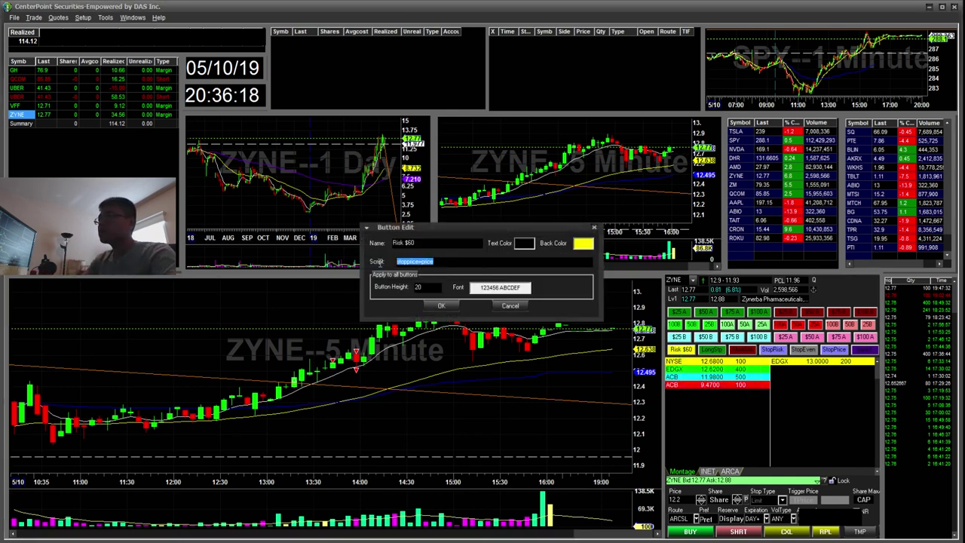
{"action": "left_click", "coordinate": [423, 262]}
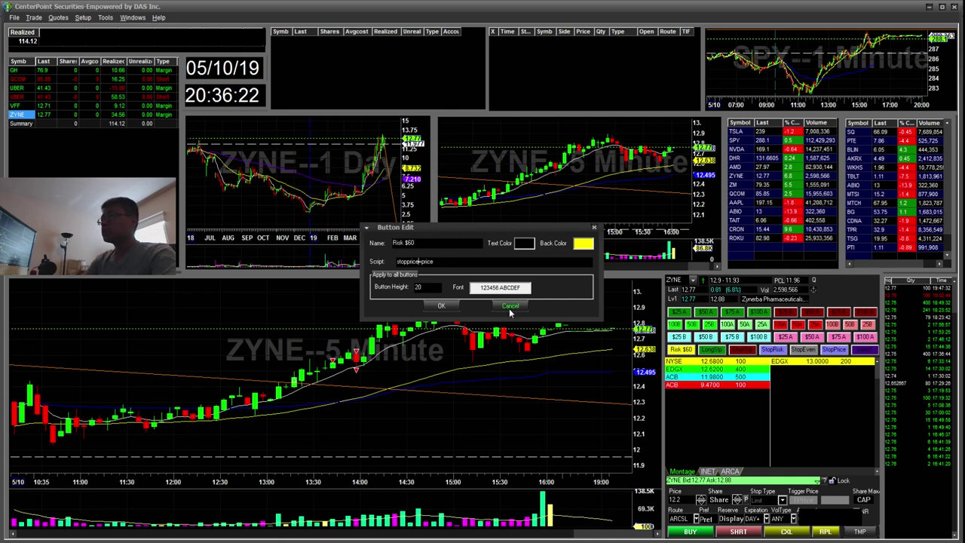
{"action": "left_click", "coordinate": [511, 305]}
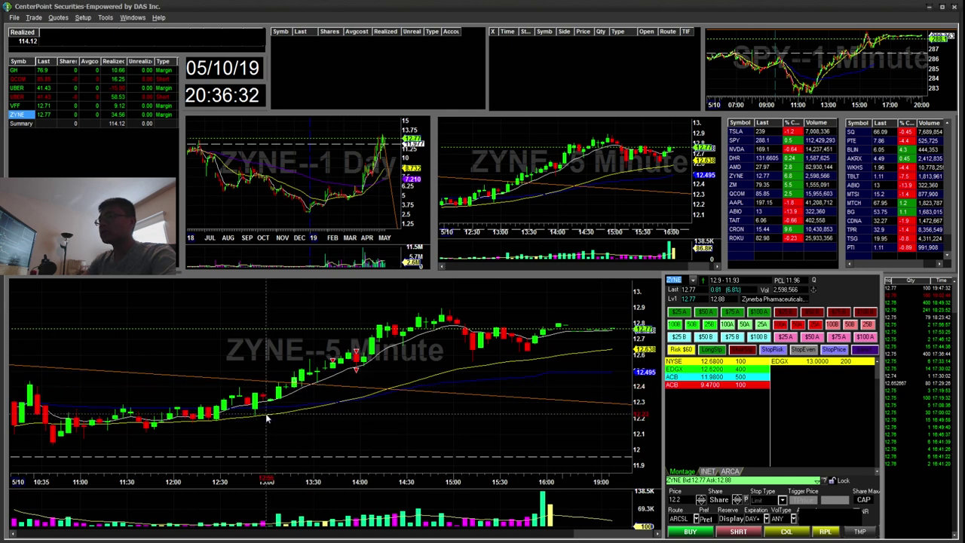
Step: Underline ZYNE's low just before 13:00 in yellow, and load 12.22 from the chart as the order price
{"action": "left_click_drag", "start_coordinate": [250, 416], "coordinate": [265, 415]}
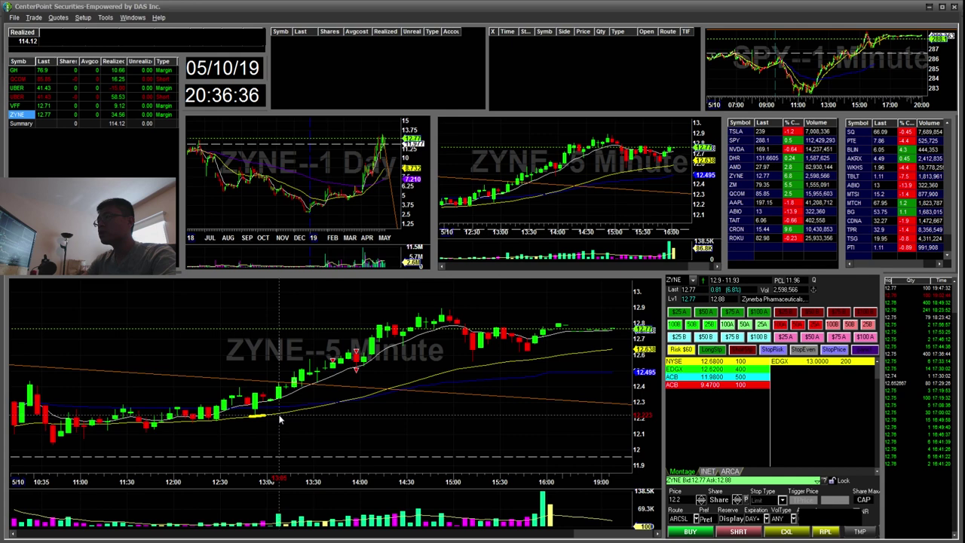
{"action": "double_click", "coordinate": [279, 416]}
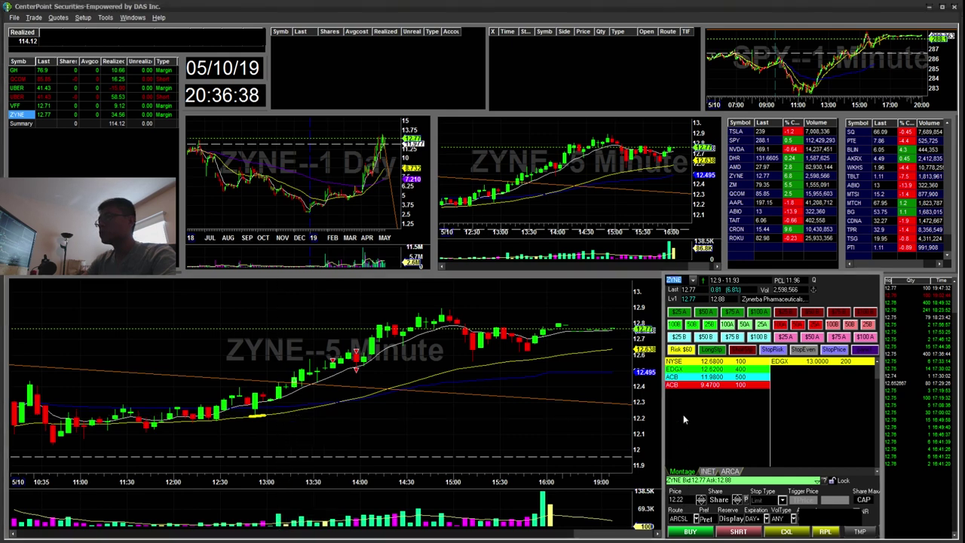
{"action": "key", "text": "ctrl+shift+3"}
{"action": "mouse_move", "coordinate": [819, 502]}
{"action": "left_mouse_down"}
{"action": "mouse_move", "coordinate": [781, 501]}
{"action": "mouse_move", "coordinate": [822, 506]}
{"action": "left_mouse_up"}
{"action": "key", "text": "ctrl+z"}
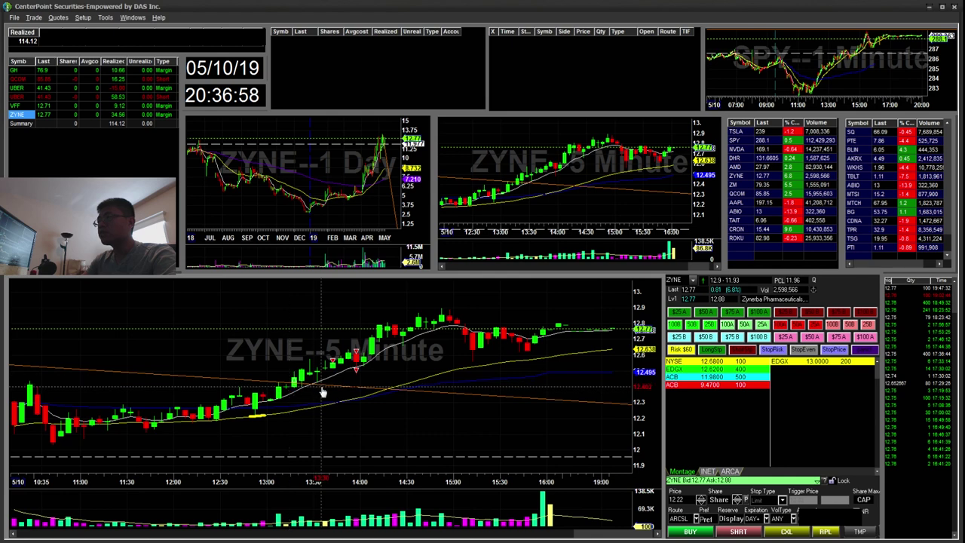
Step: Load 12.42 from the chart as ZYNE's entry price and send the long stop order with the LongStp script
{"action": "left_click", "coordinate": [325, 386]}
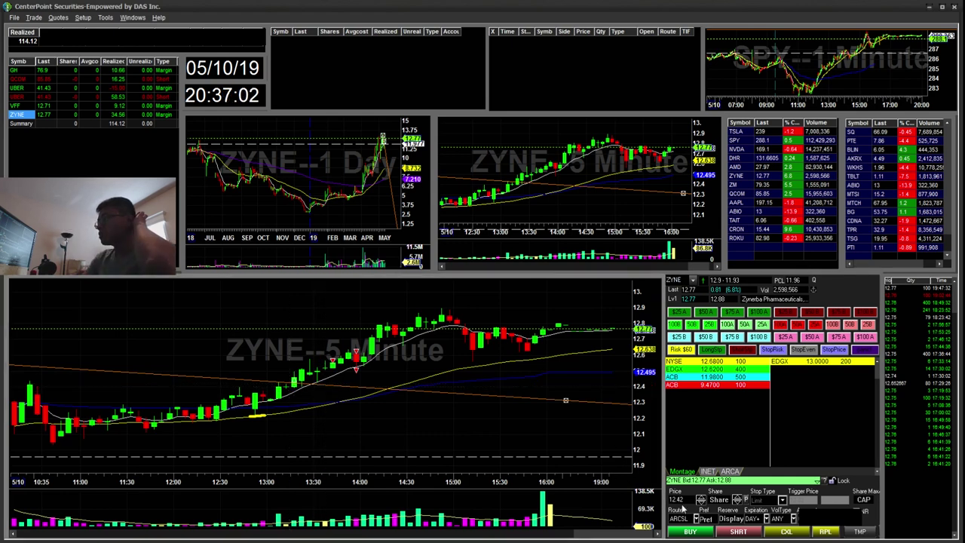
{"action": "left_click", "coordinate": [718, 354]}
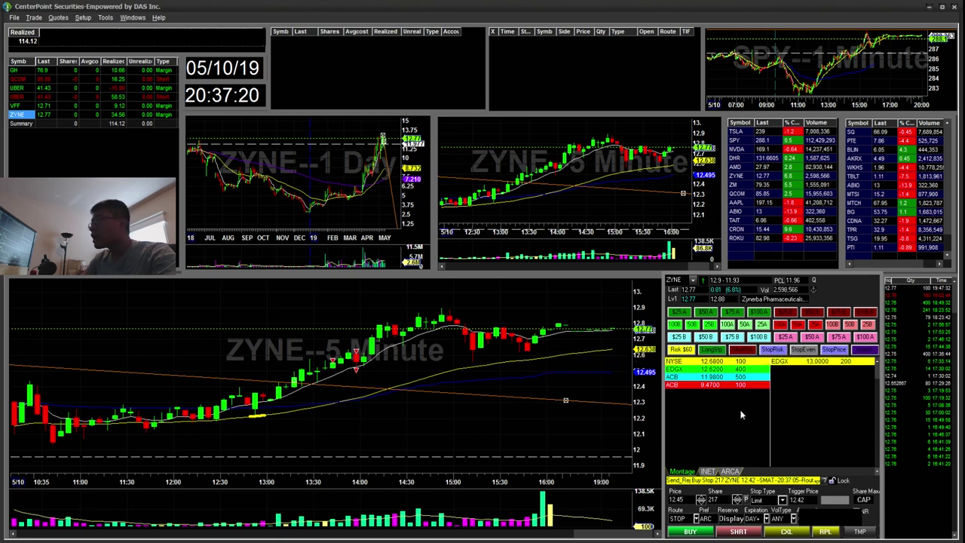
Step: Inspect the Share=50 term in the LongStp button's script, and circle the order's share and price values in yellow
{"action": "right_click", "coordinate": [721, 353]}
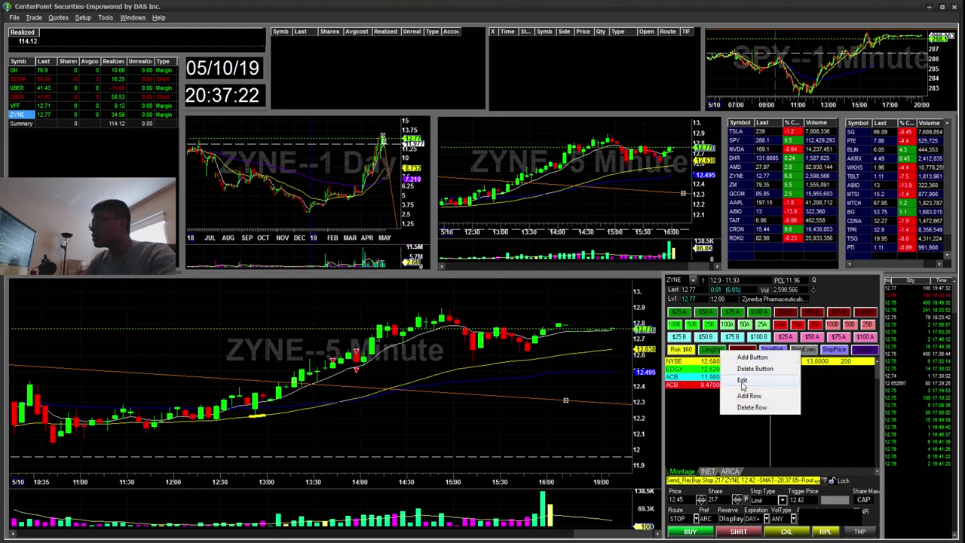
{"action": "left_click", "coordinate": [744, 384]}
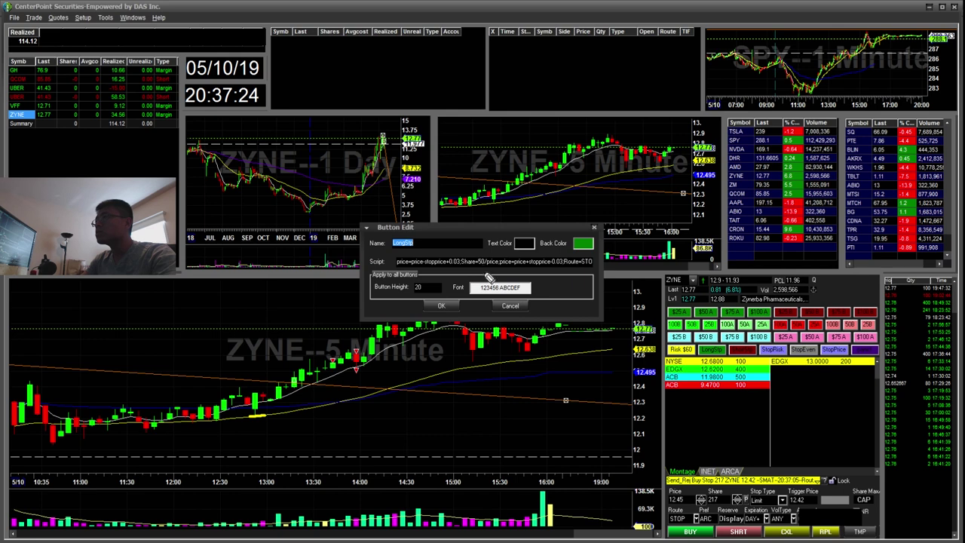
{"action": "mouse_move", "coordinate": [483, 273]}
{"action": "left_mouse_down"}
{"action": "mouse_move", "coordinate": [470, 265]}
{"action": "mouse_move", "coordinate": [491, 251]}
{"action": "mouse_move", "coordinate": [513, 271]}
{"action": "mouse_move", "coordinate": [493, 278]}
{"action": "mouse_move", "coordinate": [493, 261]}
{"action": "left_mouse_up"}
{"action": "key", "text": "ctrl+z"}
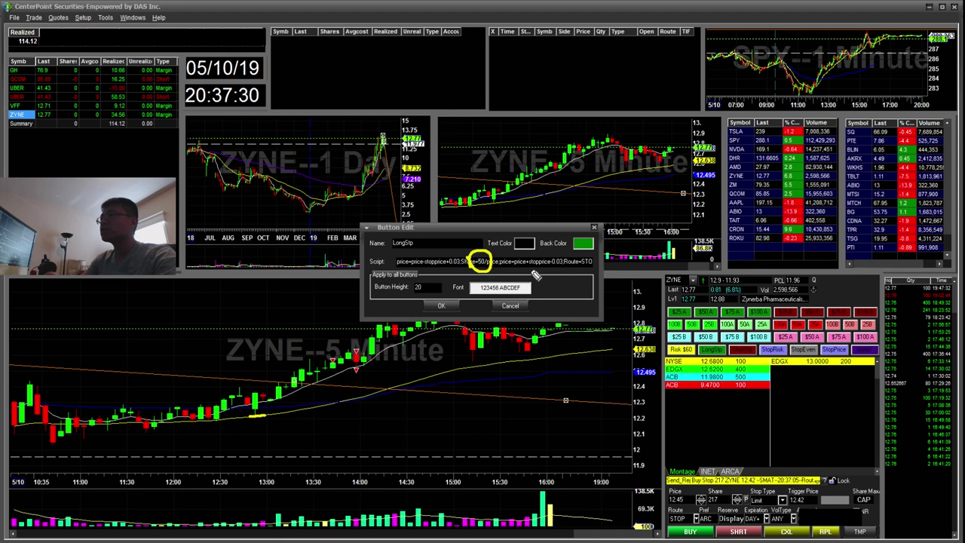
{"action": "mouse_move", "coordinate": [711, 515]}
{"action": "left_mouse_down"}
{"action": "mouse_move", "coordinate": [696, 486]}
{"action": "mouse_move", "coordinate": [746, 499]}
{"action": "mouse_move", "coordinate": [709, 522]}
{"action": "mouse_move", "coordinate": [699, 504]}
{"action": "left_mouse_up"}
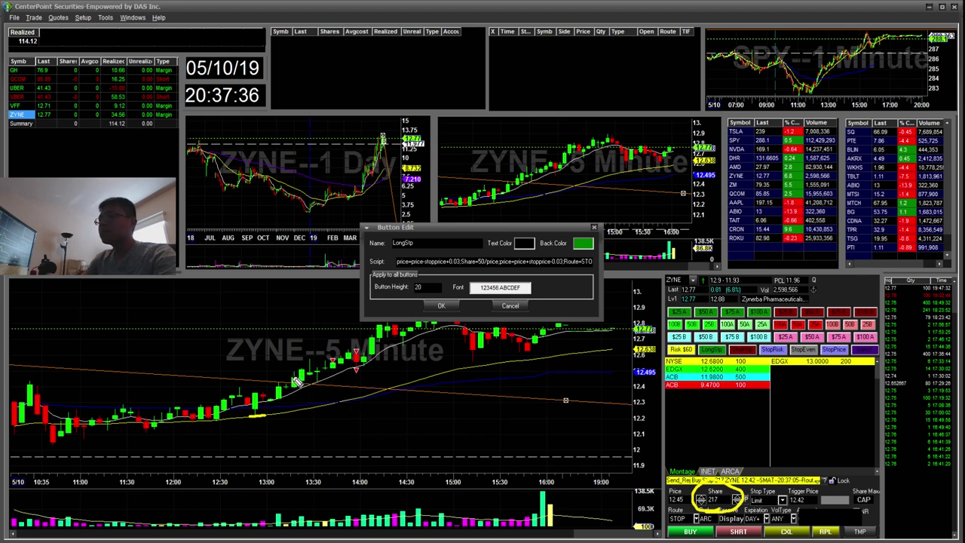
{"action": "mouse_move", "coordinate": [688, 512]}
{"action": "left_mouse_down"}
{"action": "mouse_move", "coordinate": [641, 503]}
{"action": "mouse_move", "coordinate": [683, 520]}
{"action": "left_mouse_up"}
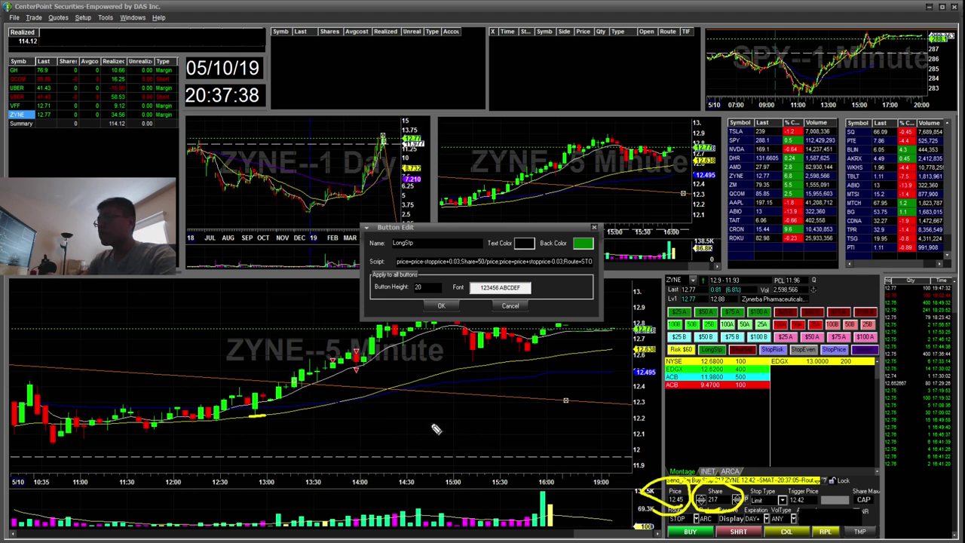
Step: Mark ZYNE's entry at about 12.48, bracket its distance to the 12.22 low, label it 50 in yellow, and clear the bracket and label
{"action": "left_click_drag", "start_coordinate": [301, 375], "coordinate": [311, 373]}
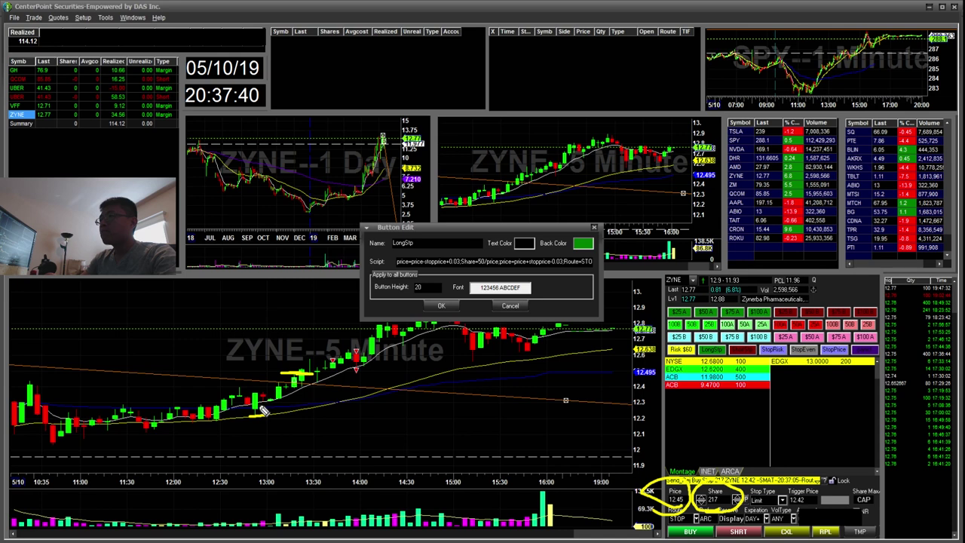
{"action": "mouse_move", "coordinate": [263, 375]}
{"action": "left_mouse_down"}
{"action": "mouse_move", "coordinate": [260, 416]}
{"action": "mouse_move", "coordinate": [276, 375]}
{"action": "left_mouse_up"}
{"action": "mouse_move", "coordinate": [247, 416]}
{"action": "left_mouse_down"}
{"action": "mouse_move", "coordinate": [316, 394]}
{"action": "mouse_move", "coordinate": [300, 417]}
{"action": "mouse_move", "coordinate": [332, 401]}
{"action": "left_mouse_up"}
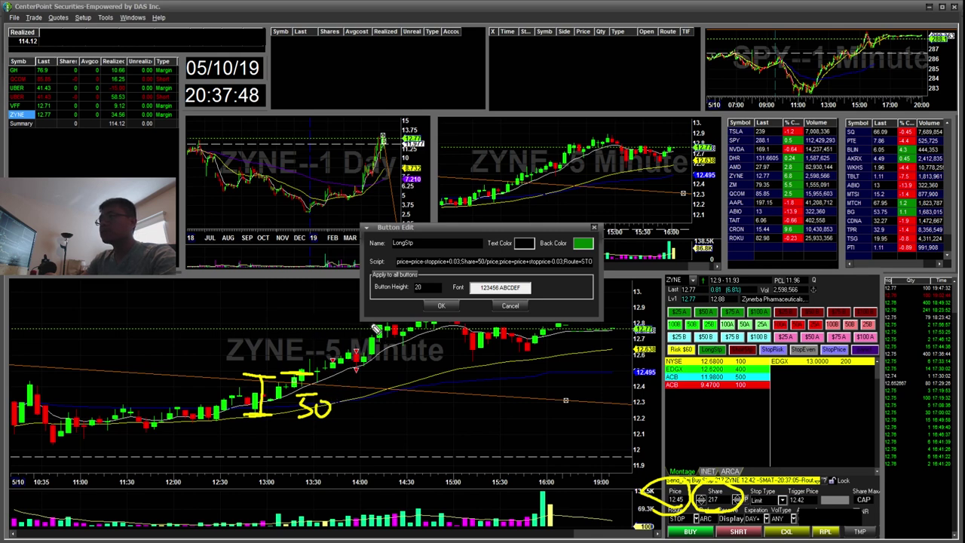
{"action": "mouse_move", "coordinate": [281, 327]}
{"action": "left_mouse_down"}
{"action": "mouse_move", "coordinate": [377, 334]}
{"action": "mouse_move", "coordinate": [411, 348]}
{"action": "left_mouse_up"}
{"action": "key", "text": "ctrl+z"}
{"action": "key", "text": "ctrl+z"}
{"action": "key", "text": "ctrl+z"}
{"action": "key", "text": "ctrl+z"}
{"action": "key", "text": "ctrl+z"}
{"action": "key", "text": "ctrl+z"}
{"action": "key", "text": "ctrl+z"}
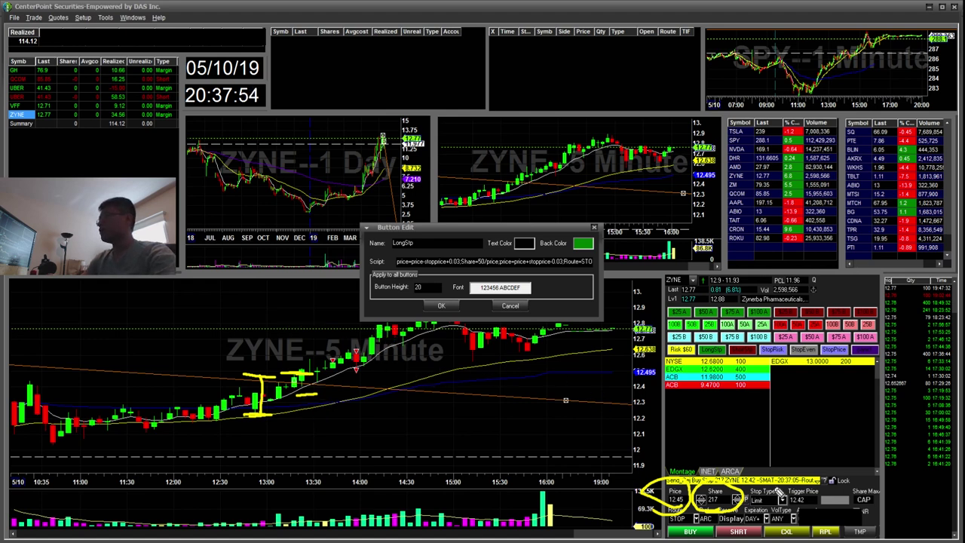
{"action": "key", "text": "ctrl+z"}
{"action": "key", "text": "ctrl+z"}
{"action": "key", "text": "ctrl+z"}
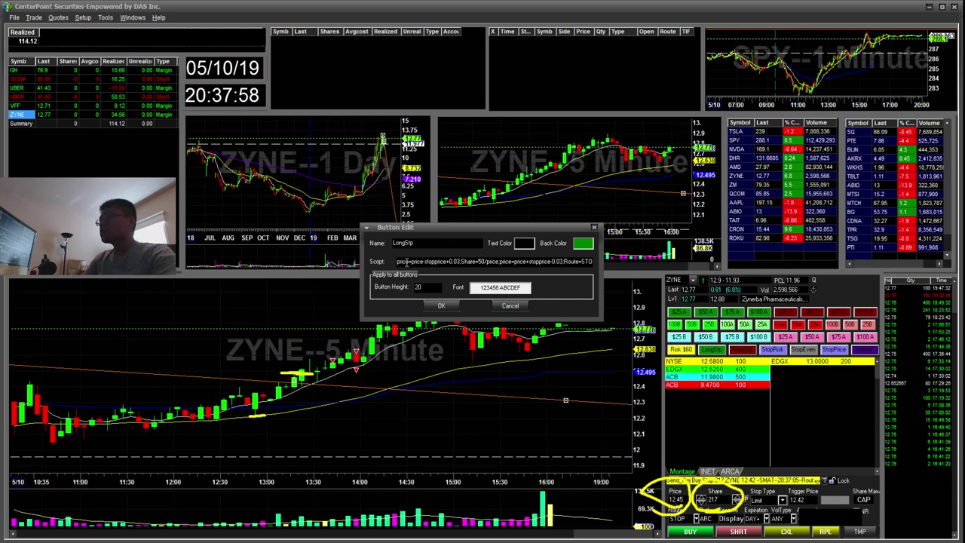
Step: Highlight the full LongStp script for reading, close it without changes, and clear the entry mark and the order-field circles
{"action": "left_click_drag", "start_coordinate": [411, 262], "coordinate": [656, 258]}
{"action": "left_click", "coordinate": [578, 262]}
{"action": "left_click_drag", "start_coordinate": [521, 262], "coordinate": [324, 257]}
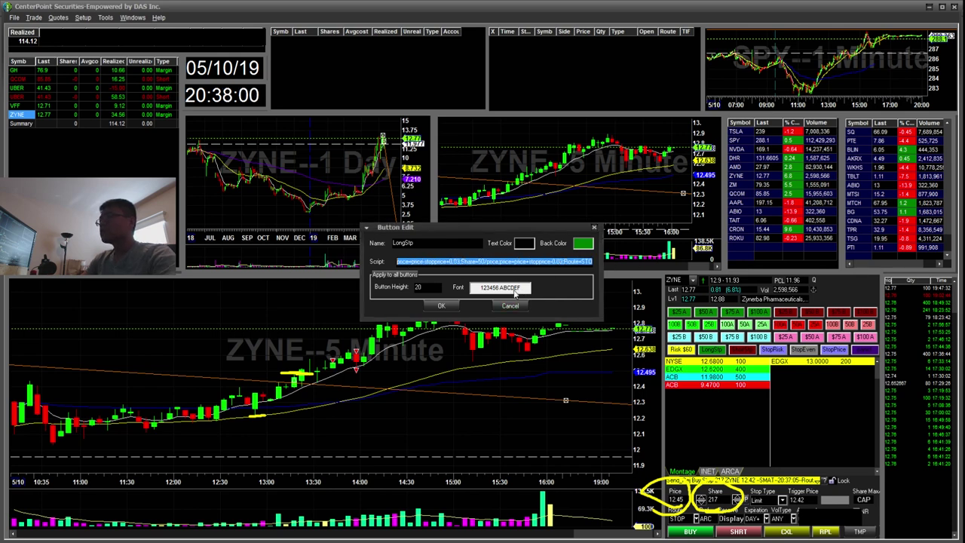
{"action": "left_click", "coordinate": [510, 305]}
{"action": "key", "text": "ctrl+z"}
{"action": "key", "text": "ctrl+z"}
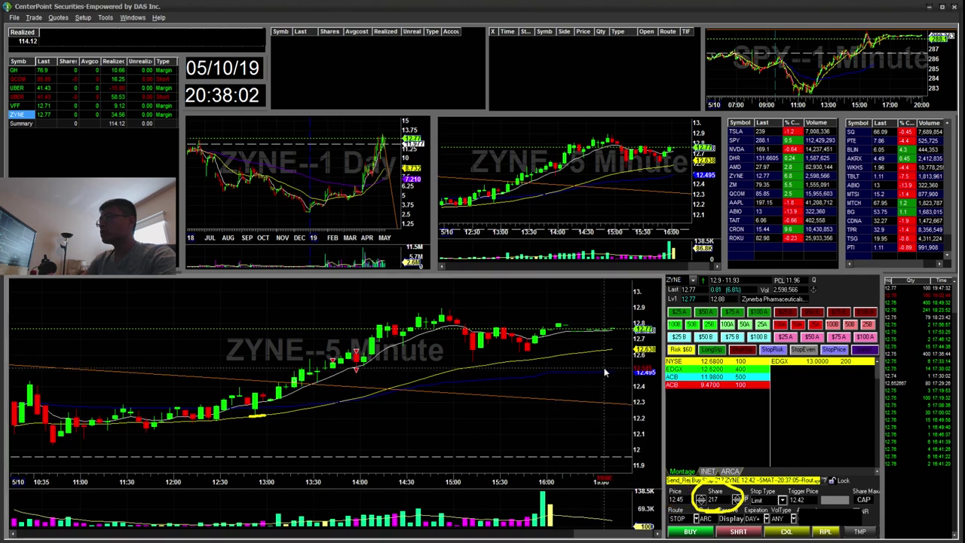
{"action": "key", "text": "ctrl+z"}
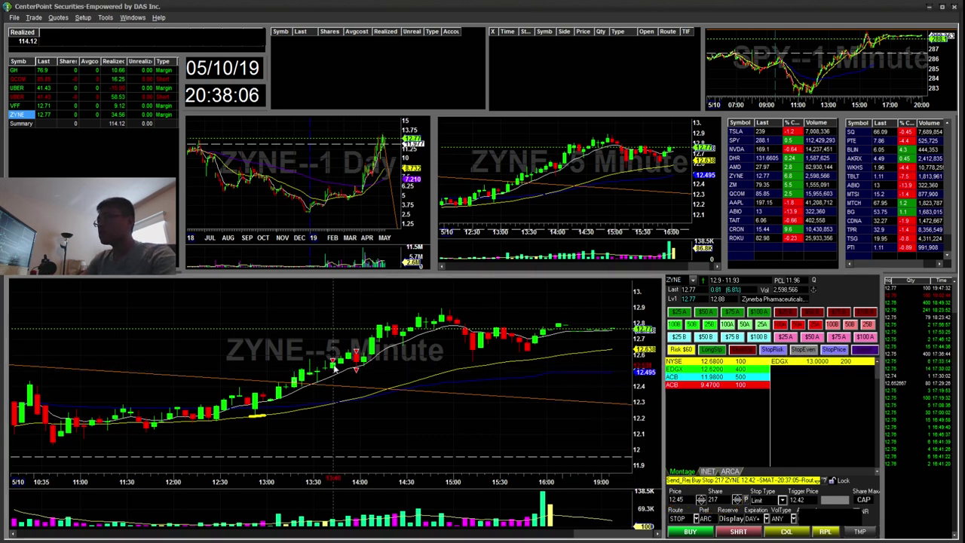
Step: Load 12.21 from the chart as ZYNE's order price and try to run the StopEven script
{"action": "left_click", "coordinate": [269, 420]}
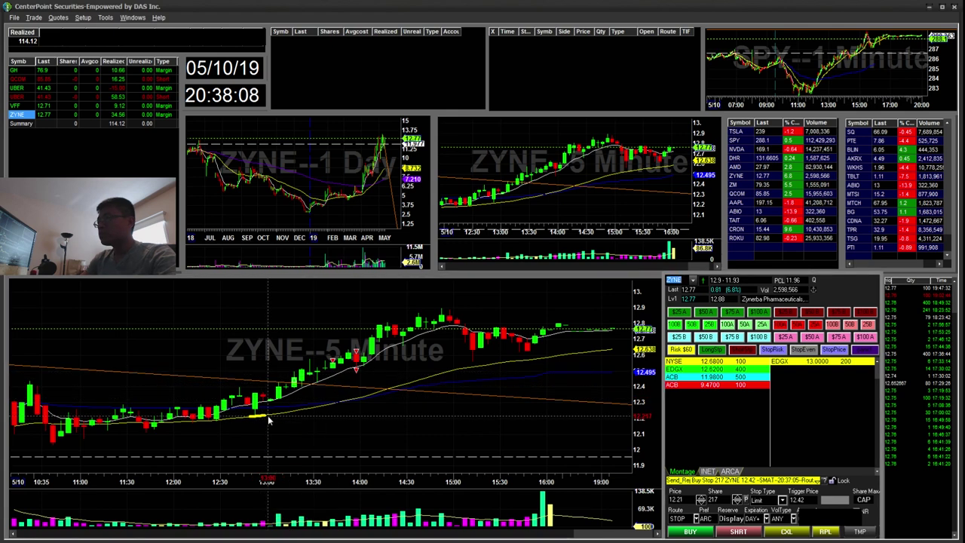
{"action": "left_click", "coordinate": [803, 351]}
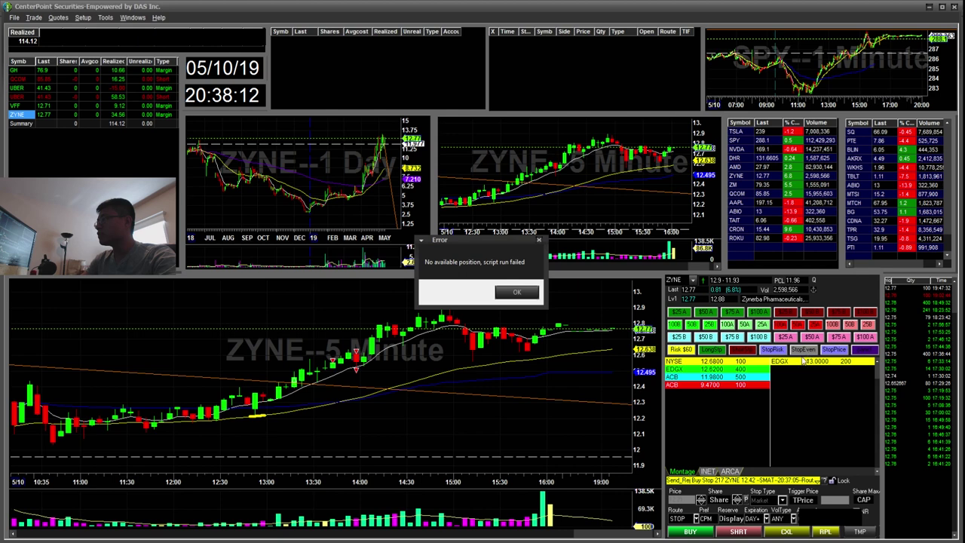
{"action": "left_click", "coordinate": [524, 298]}
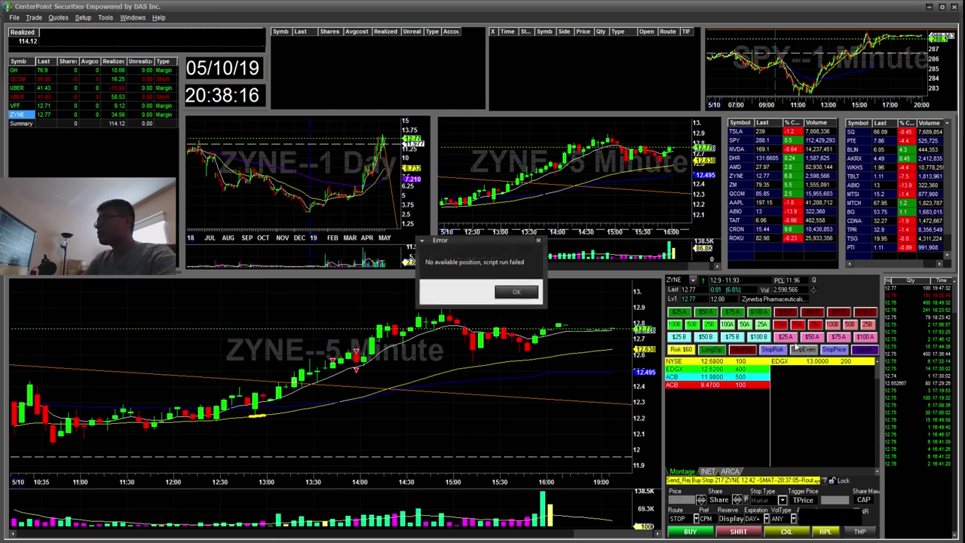
{"action": "left_click", "coordinate": [517, 294]}
{"action": "mouse_move", "coordinate": [670, 513]}
{"action": "left_mouse_down"}
{"action": "mouse_move", "coordinate": [648, 505]}
{"action": "mouse_move", "coordinate": [679, 509]}
{"action": "left_mouse_up"}
{"action": "key", "text": "ctrl+z"}
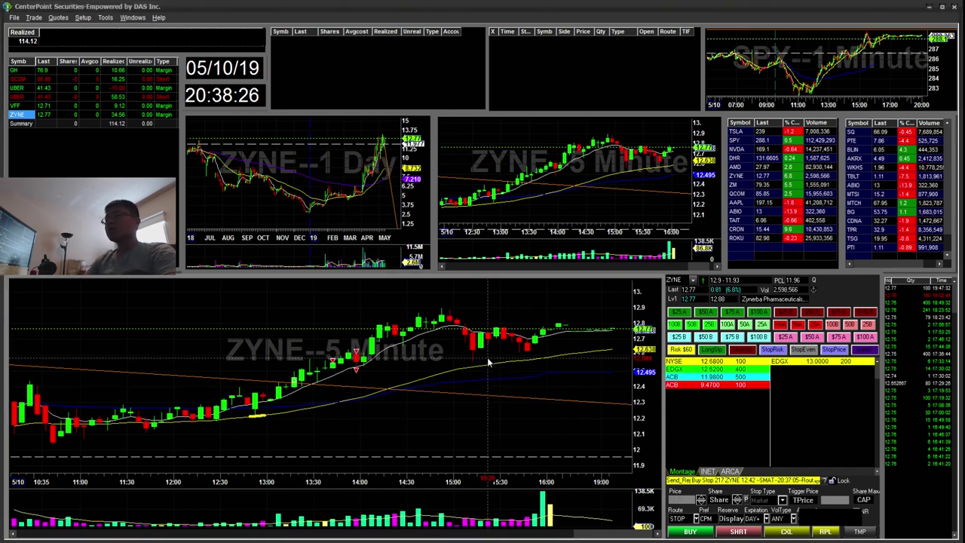
Step: Review ZYNE's 5-minute chart back to 5/3
{"action": "scroll", "coordinate": [488, 362], "scroll_direction": "down", "scroll_amount": 5}
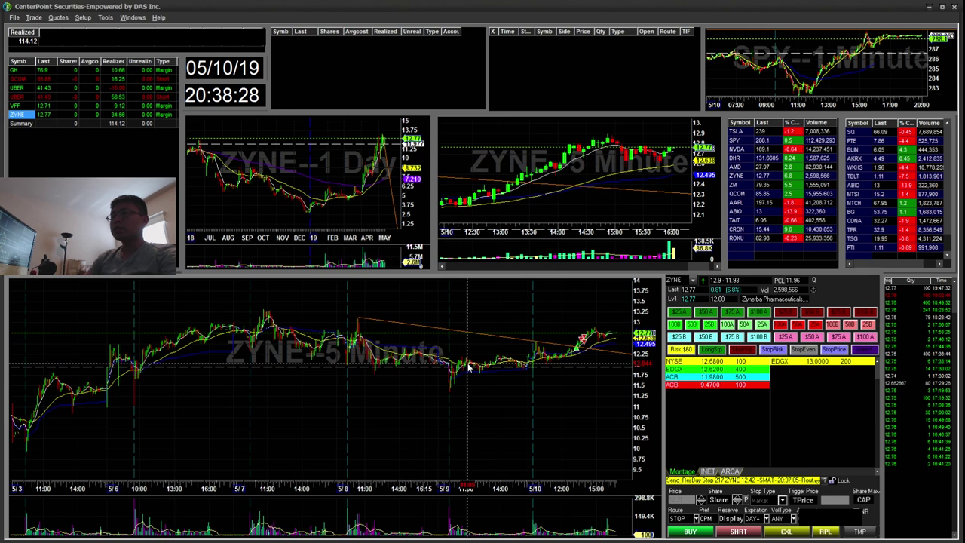